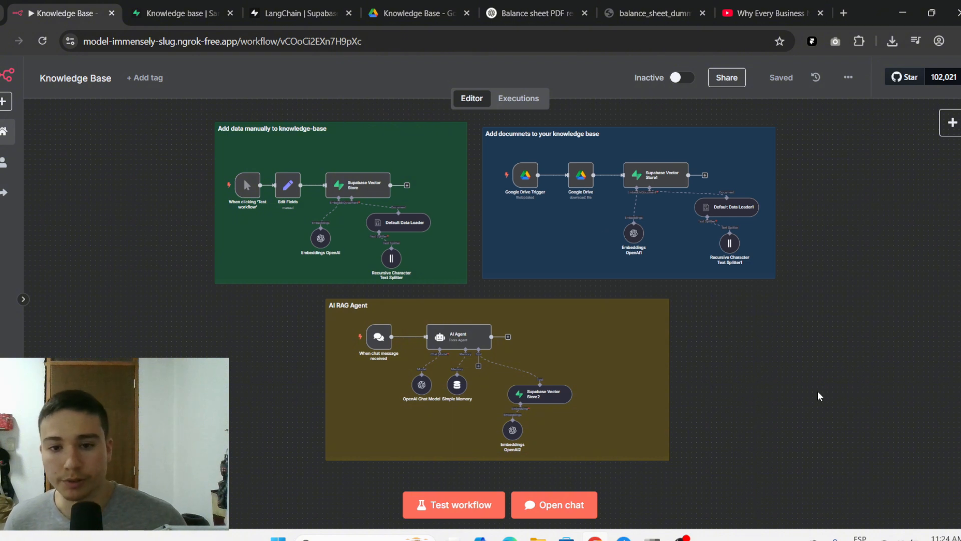
Step: Switch to Supabase and copy the project URL from the Knowledge base project's Data API settings
{"action": "left_click", "coordinate": [170, 10]}
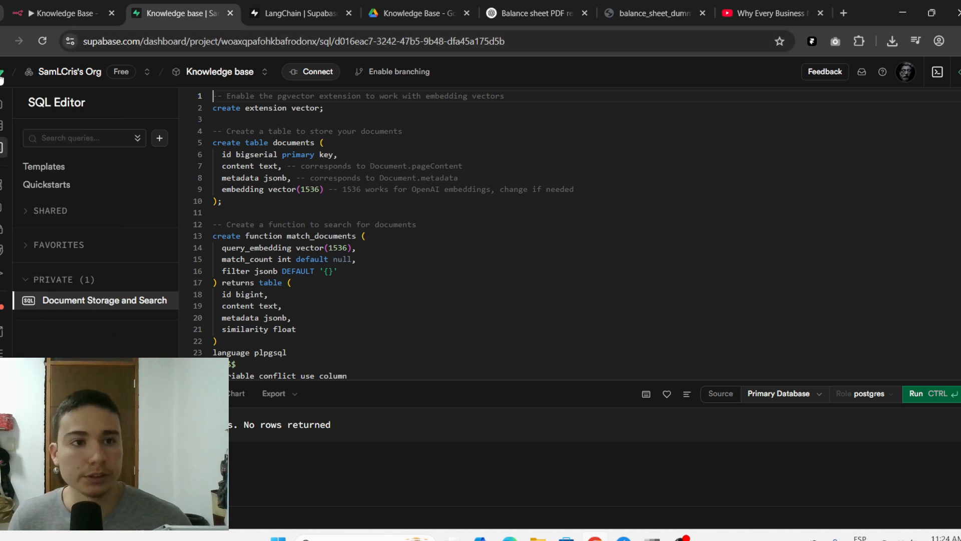
{"action": "mouse_move", "coordinate": [59, 350]}
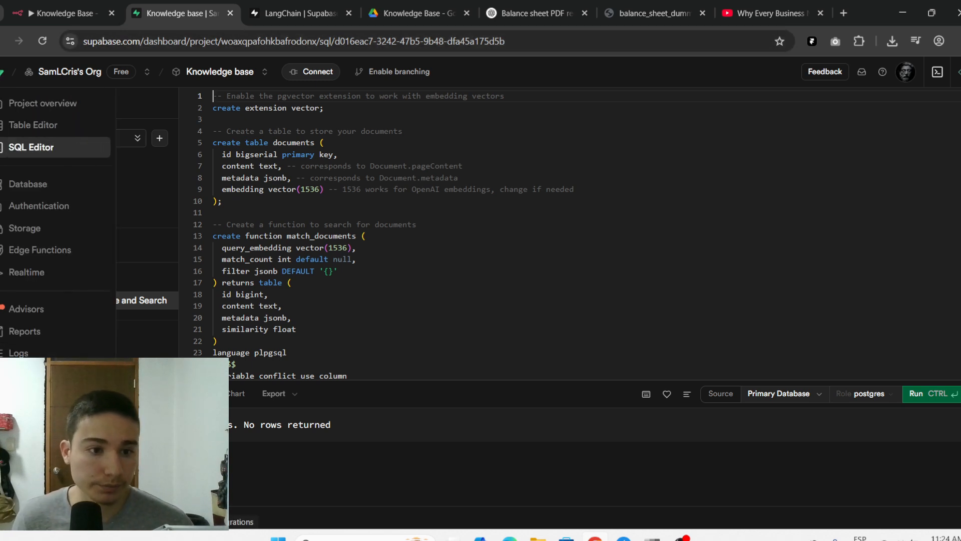
{"action": "left_click", "coordinate": [47, 128]}
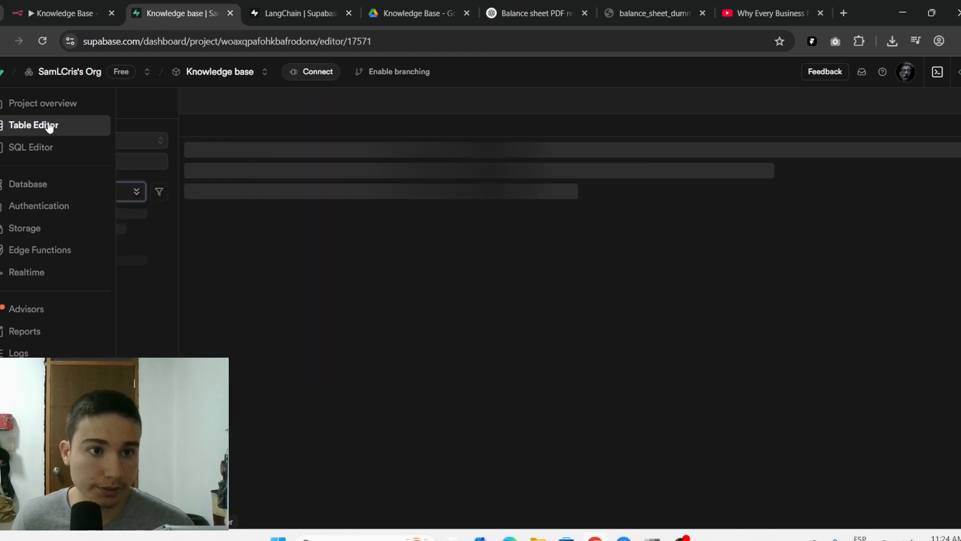
{"action": "left_click", "coordinate": [58, 104]}
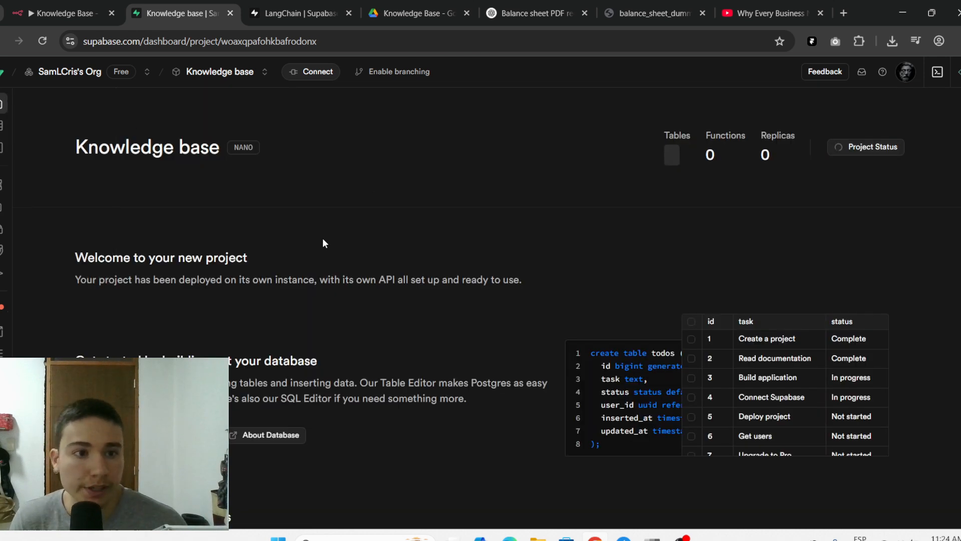
{"action": "mouse_move", "coordinate": [5, 244]}
{"action": "left_click", "coordinate": [36, 434]}
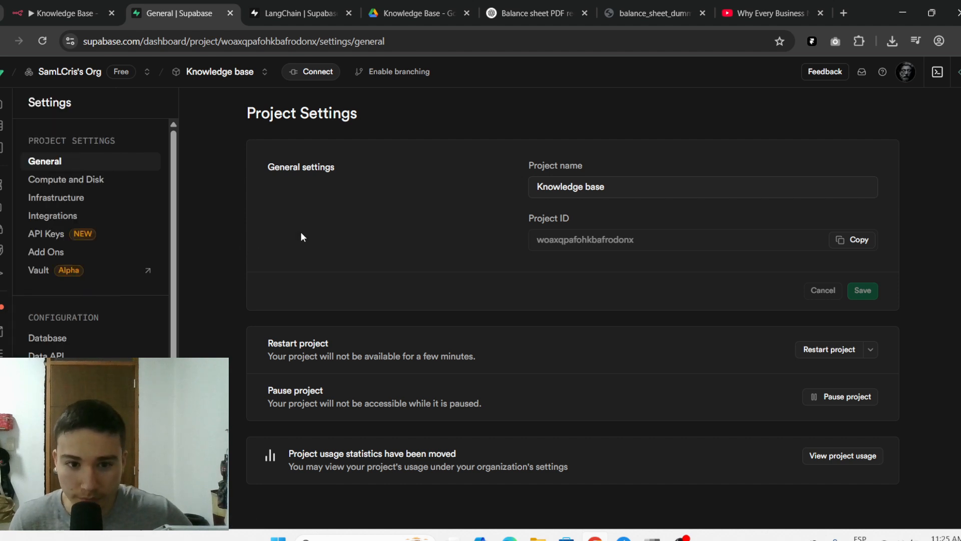
{"action": "scroll", "coordinate": [392, 230], "scroll_direction": "down", "scroll_amount": 1}
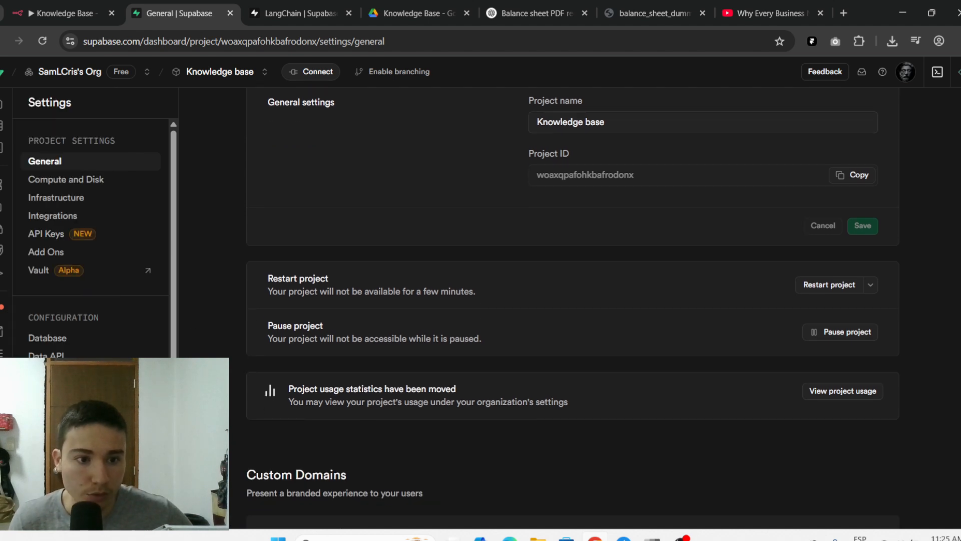
{"action": "left_click", "coordinate": [46, 355]}
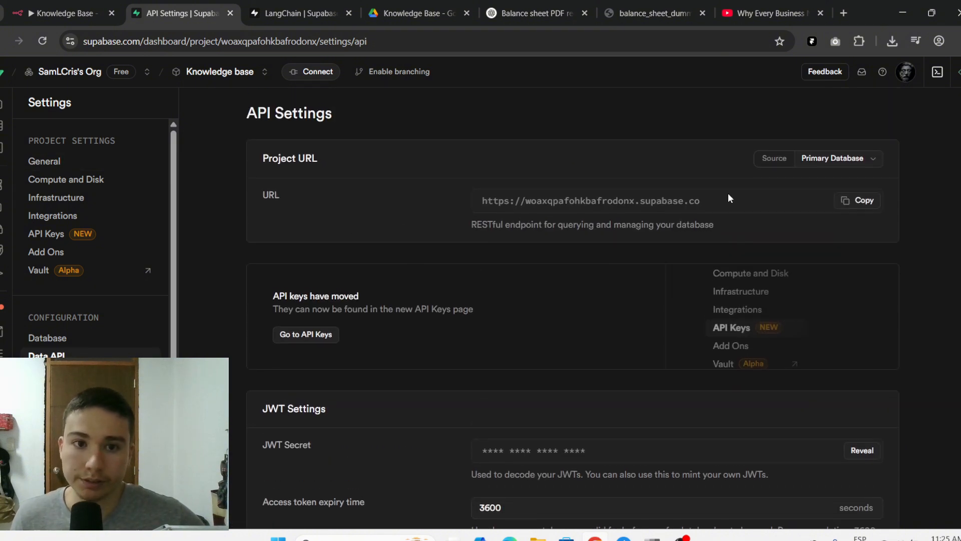
{"action": "left_click_drag", "start_coordinate": [262, 157], "coordinate": [378, 198]}
{"action": "left_click", "coordinate": [498, 192]}
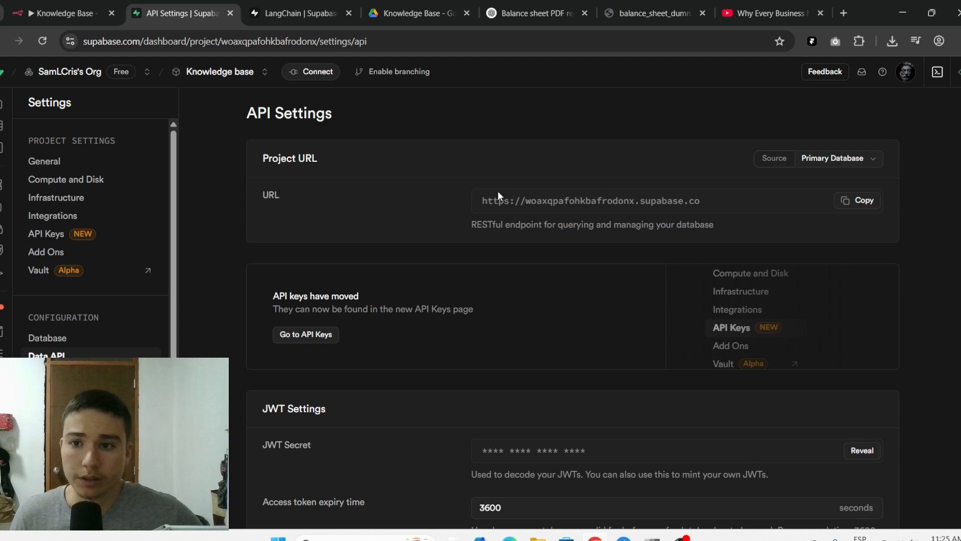
{"action": "left_click", "coordinate": [872, 206]}
Step: Switch to n8n and compare the Supabase Vector Store credential's Host with the Supabase project URL, also locating its Service Role Secret field
{"action": "left_click", "coordinate": [65, 13]}
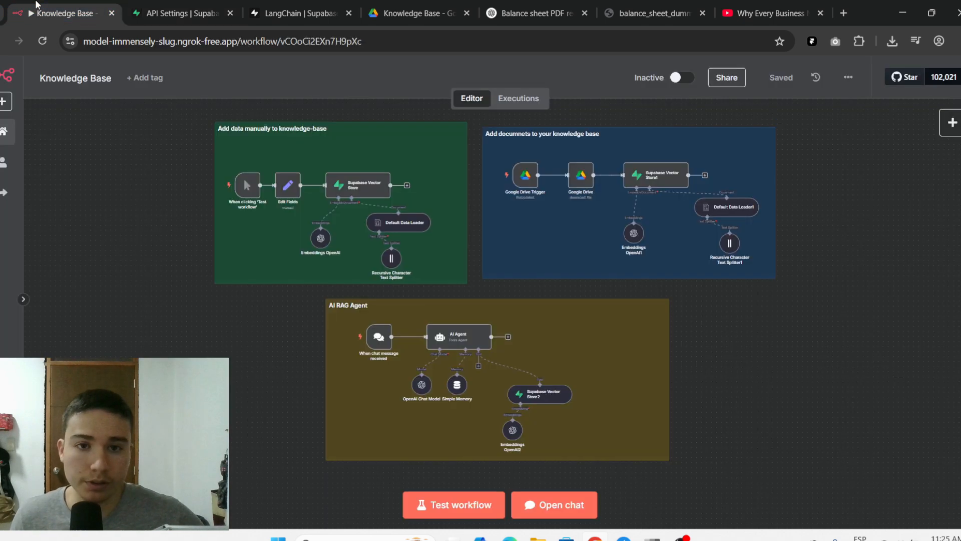
{"action": "scroll", "coordinate": [315, 170], "scroll_direction": "up", "scroll_amount": 4}
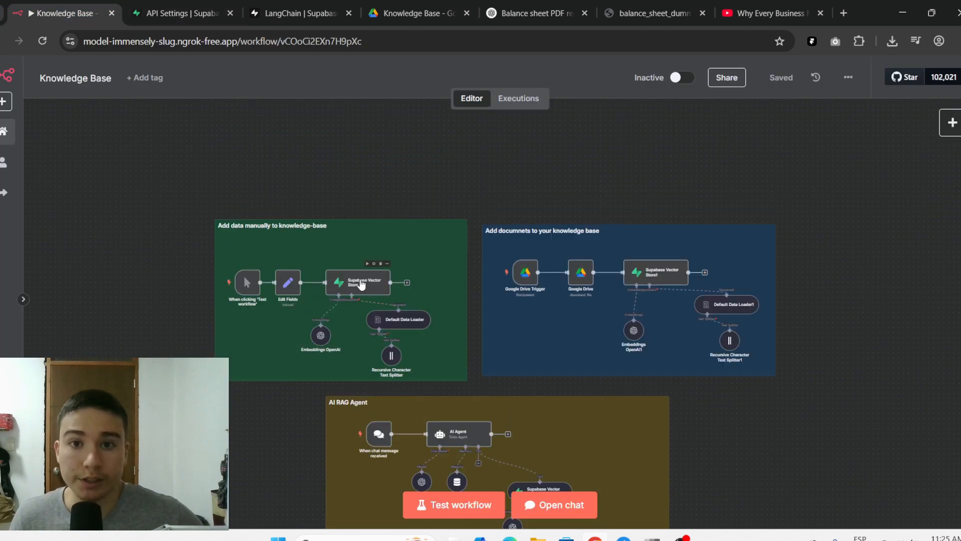
{"action": "double_click", "coordinate": [362, 288]}
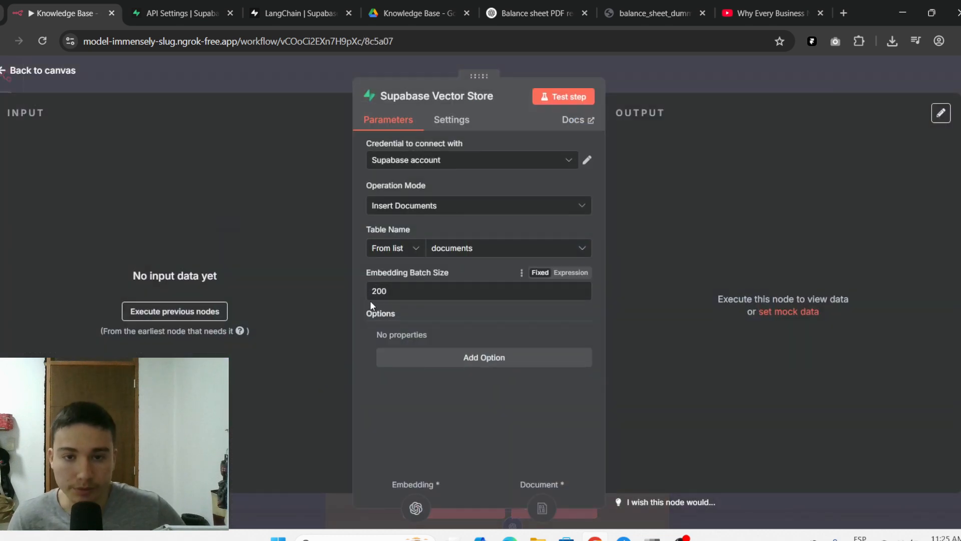
{"action": "left_click", "coordinate": [588, 161]}
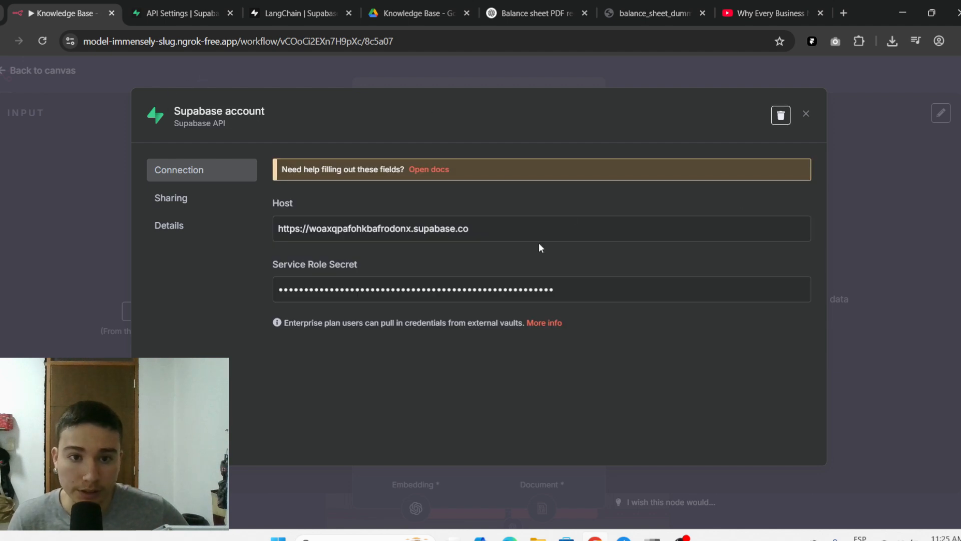
{"action": "left_click", "coordinate": [172, 13]}
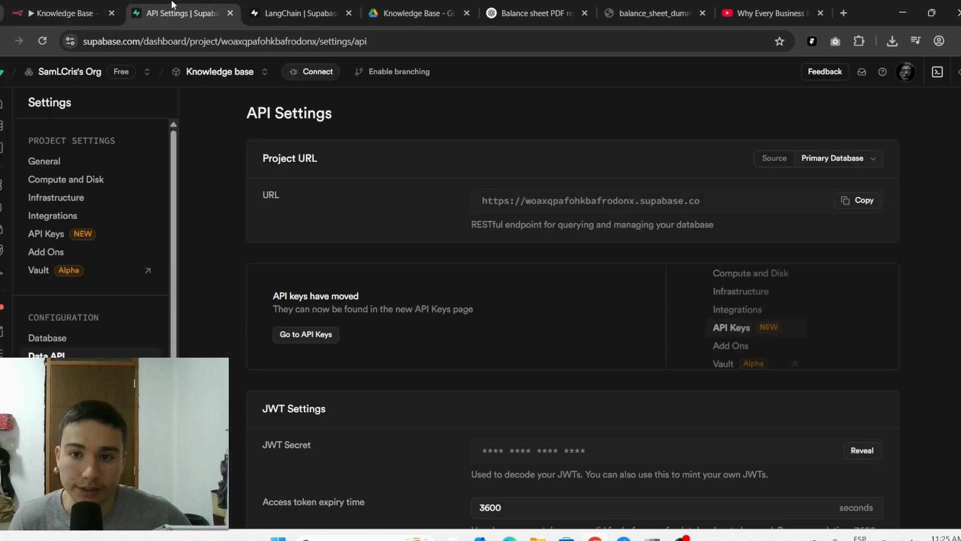
{"action": "left_click", "coordinate": [75, 14]}
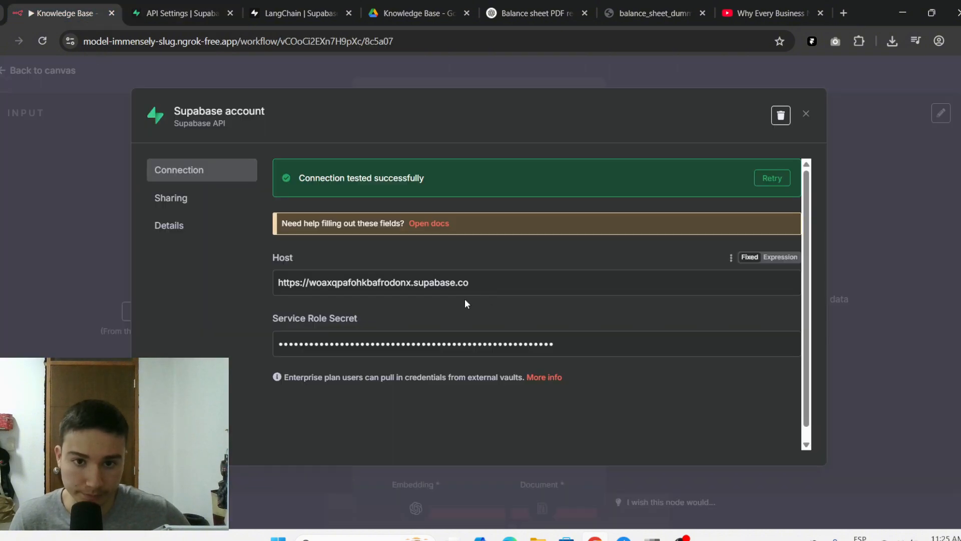
{"action": "left_click_drag", "start_coordinate": [265, 320], "coordinate": [396, 326]}
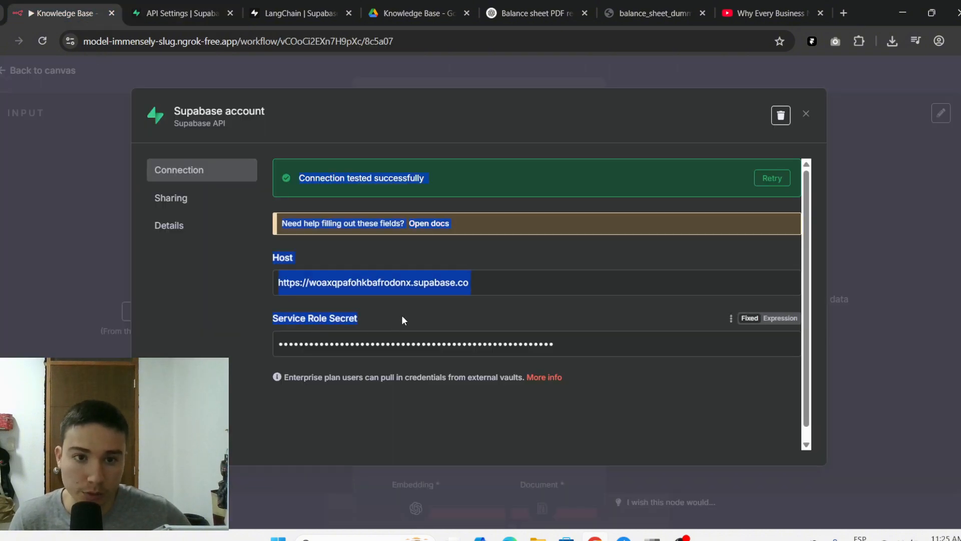
Step: Locate the service_role secret among Supabase's API keys, and return to the n8n canvas with the credential and Supabase Vector Store node closed
{"action": "left_click", "coordinate": [159, 14]}
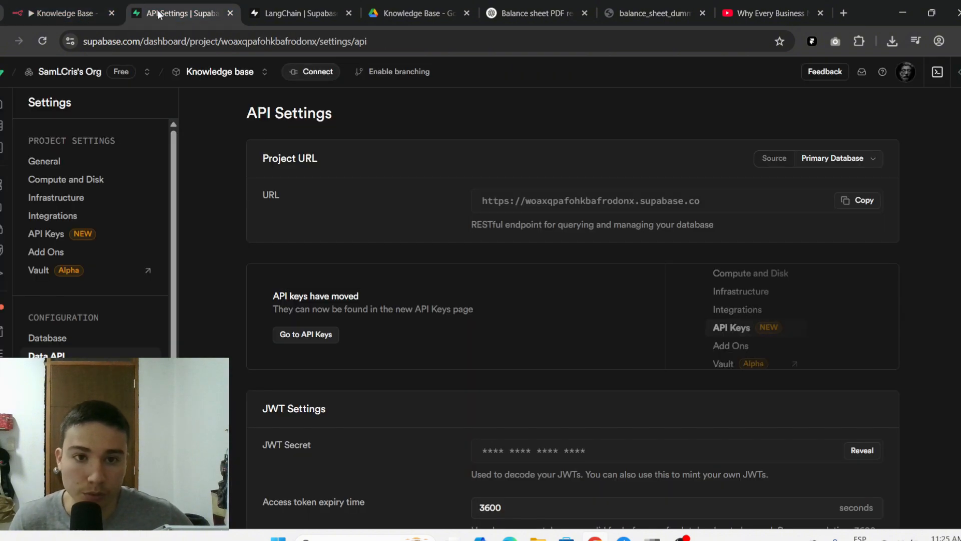
{"action": "left_click", "coordinate": [309, 339]}
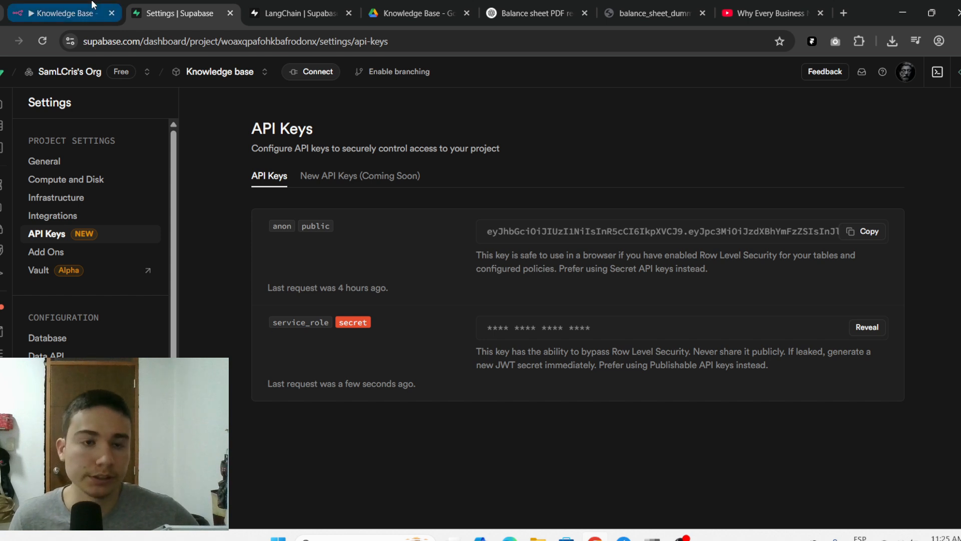
{"action": "left_click", "coordinate": [65, 13]}
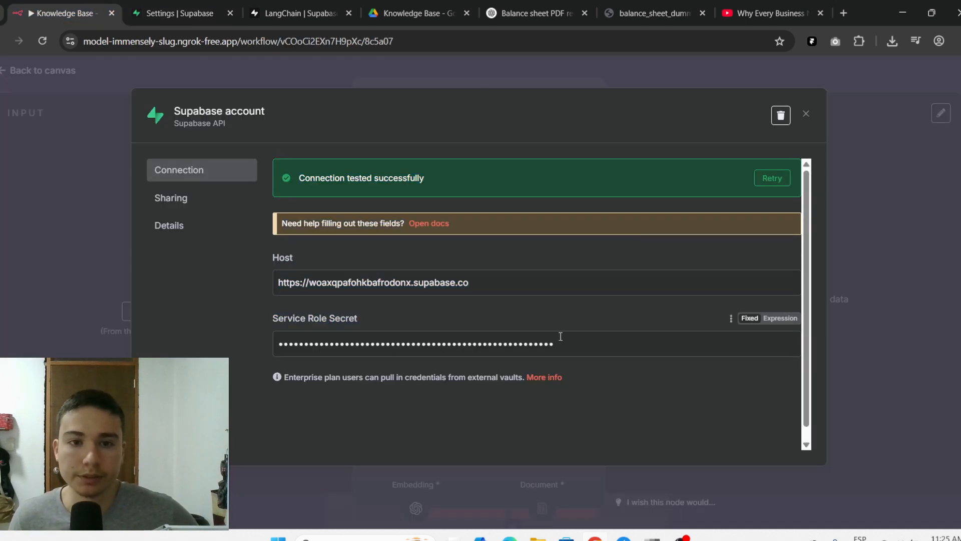
{"action": "left_click", "coordinate": [615, 78]}
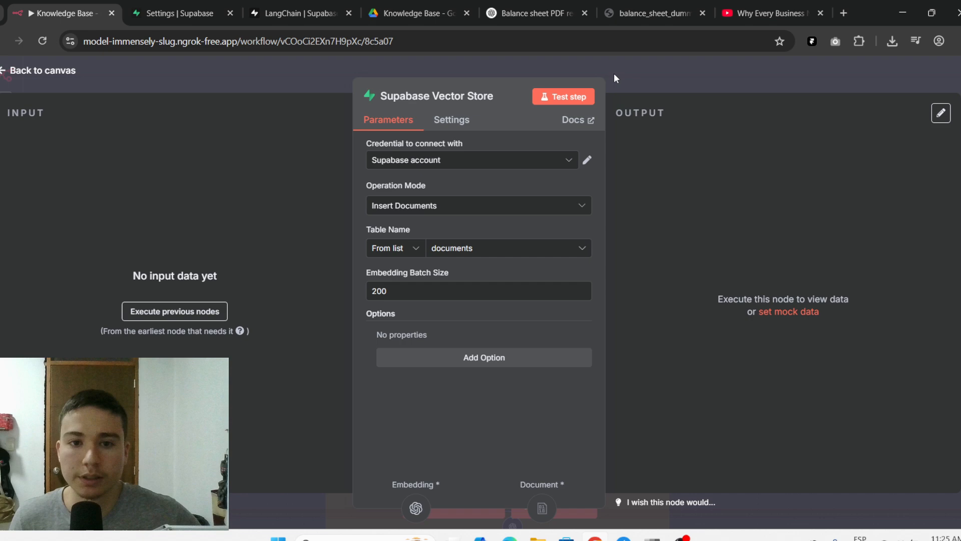
{"action": "left_click", "coordinate": [659, 89]}
{"action": "double_click", "coordinate": [375, 287]}
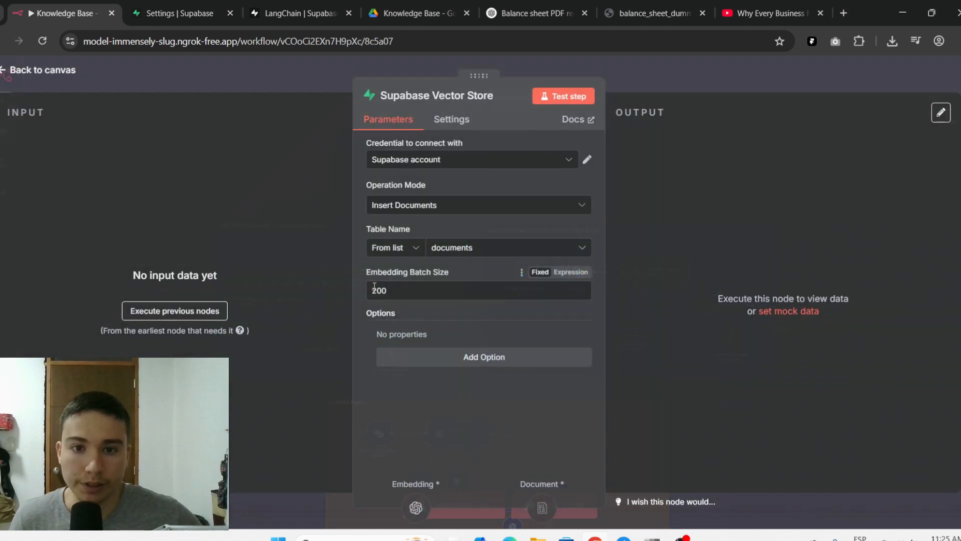
{"action": "left_click", "coordinate": [693, 61]}
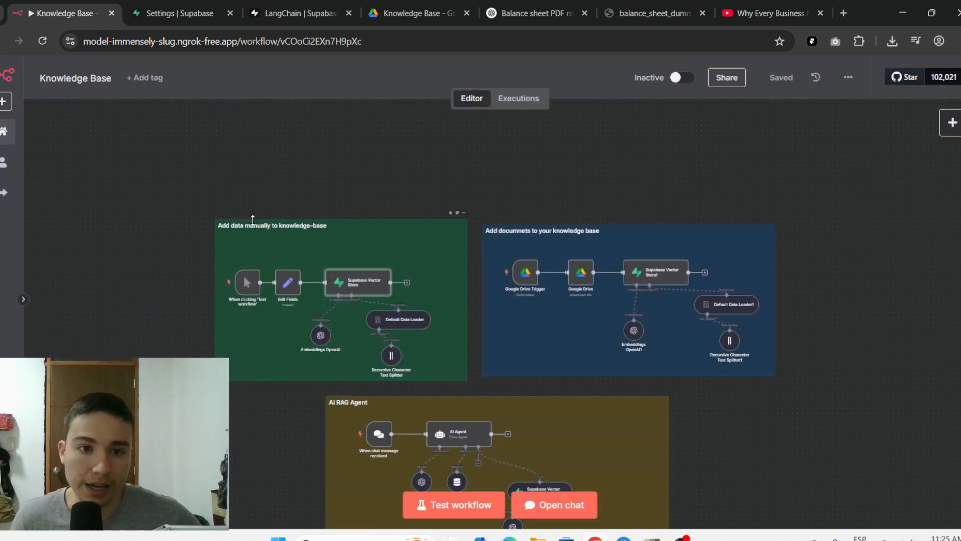
Step: Run the "Add data manually to knowledge-base" workflow from its manual trigger
{"action": "scroll", "coordinate": [253, 220], "scroll_direction": "down", "scroll_amount": 1}
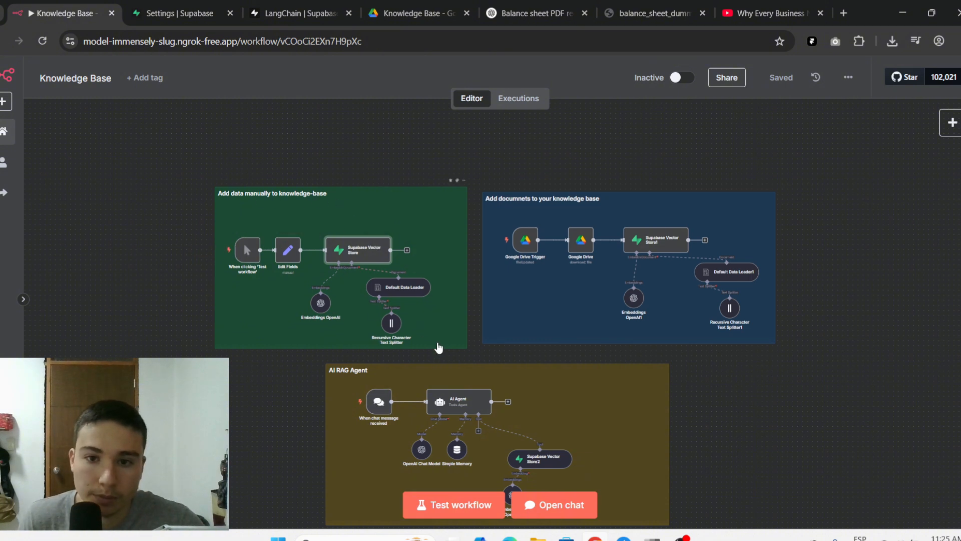
{"action": "mouse_move", "coordinate": [249, 251]}
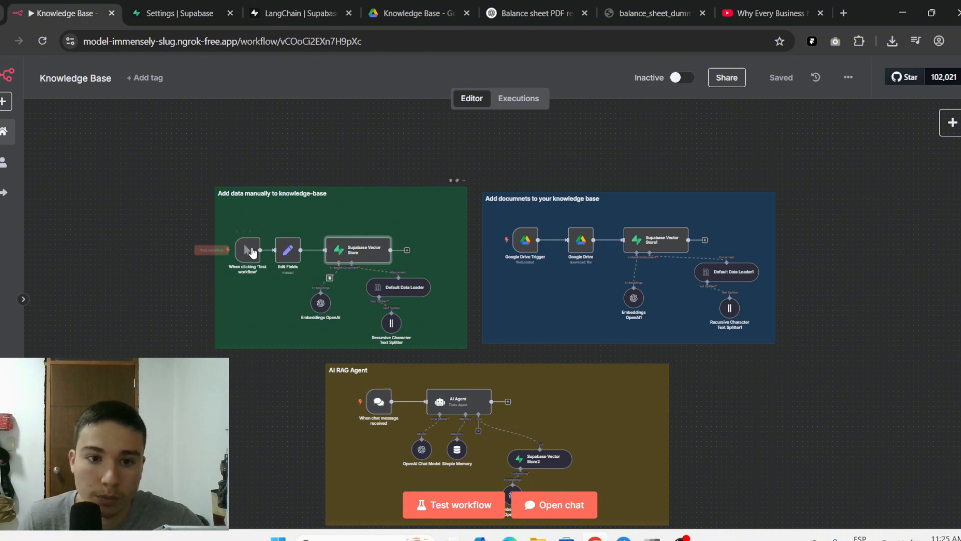
{"action": "left_click", "coordinate": [216, 253]}
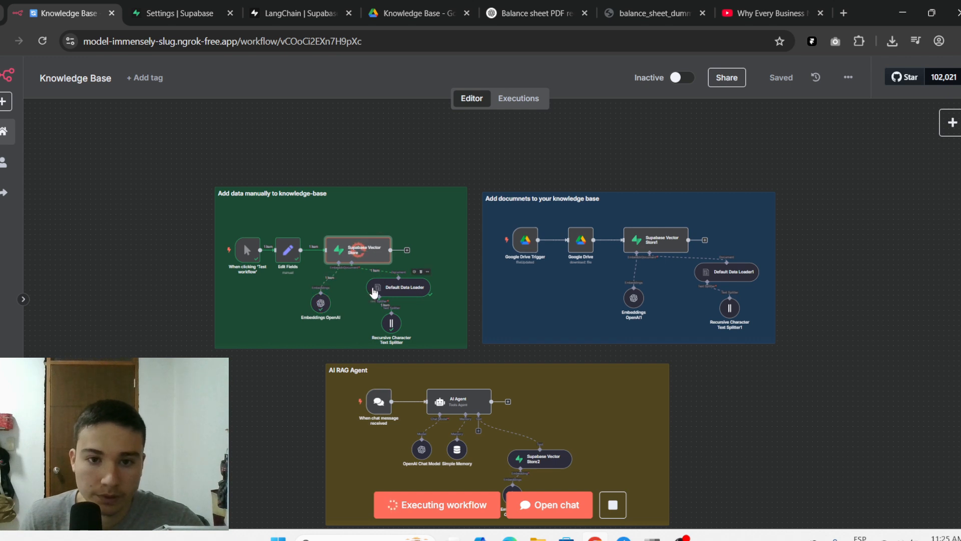
Step: Switch to Supabase and read the content of row 5 in the documents table, leaving it unedited
{"action": "left_click", "coordinate": [203, 11]}
{"action": "left_click", "coordinate": [5, 125]}
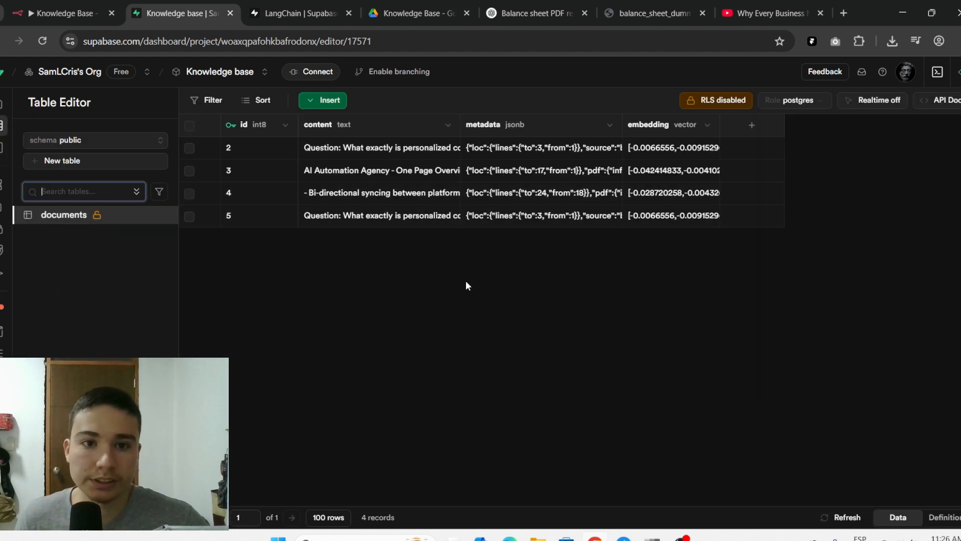
{"action": "double_click", "coordinate": [367, 220]}
{"action": "scroll", "coordinate": [434, 251], "scroll_direction": "down", "scroll_amount": 3}
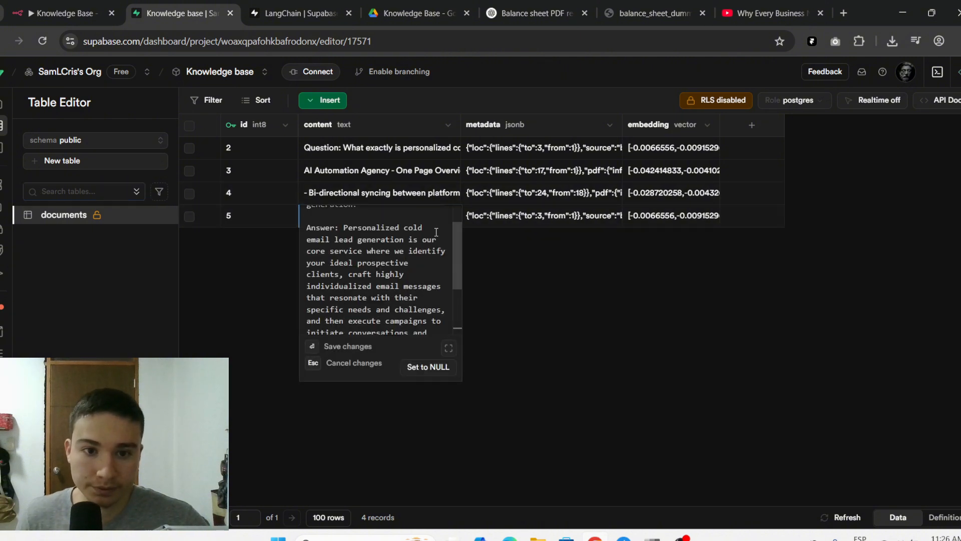
{"action": "scroll", "coordinate": [433, 251], "scroll_direction": "up", "scroll_amount": 4}
{"action": "left_click", "coordinate": [522, 263]}
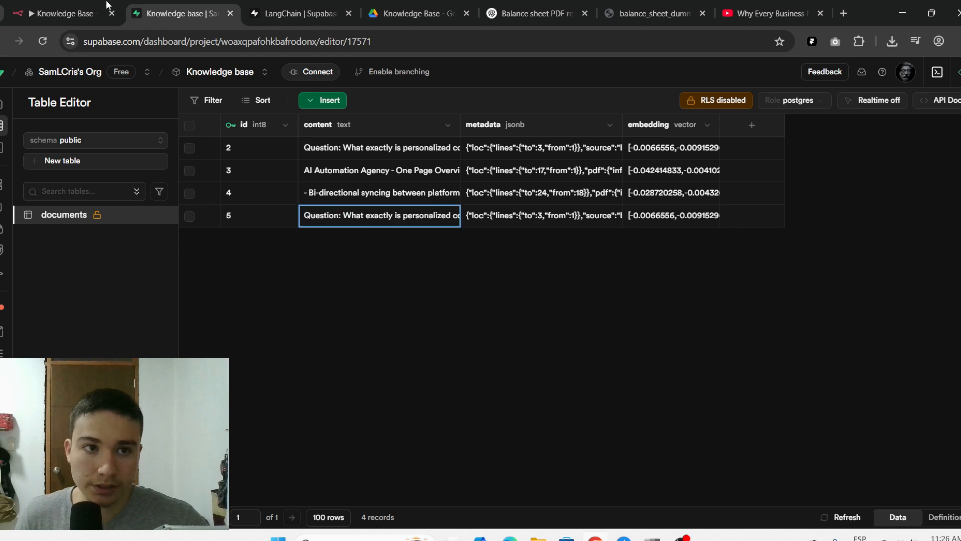
Step: Return to n8n and inspect the manual trigger node's parameters and output
{"action": "left_click", "coordinate": [76, 19]}
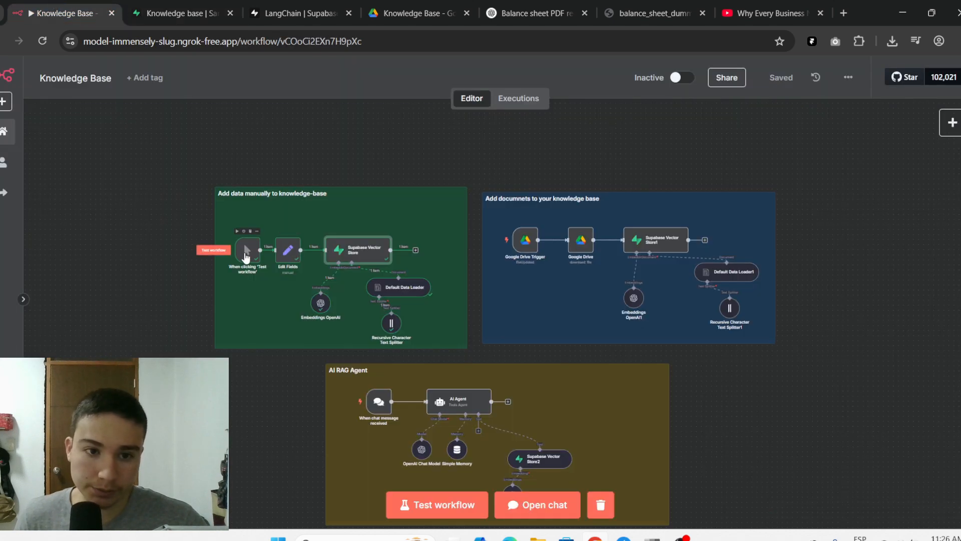
{"action": "double_click", "coordinate": [245, 250]}
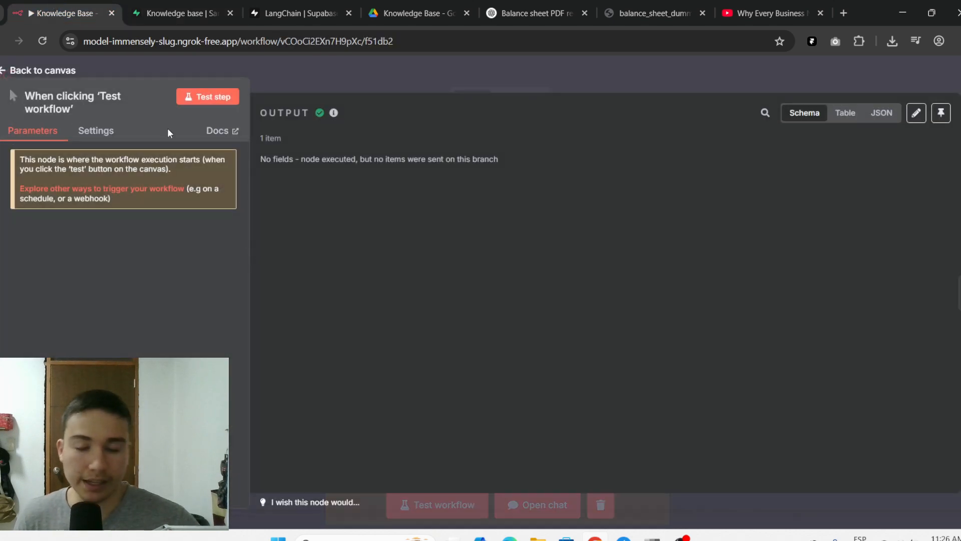
{"action": "left_click", "coordinate": [321, 76]}
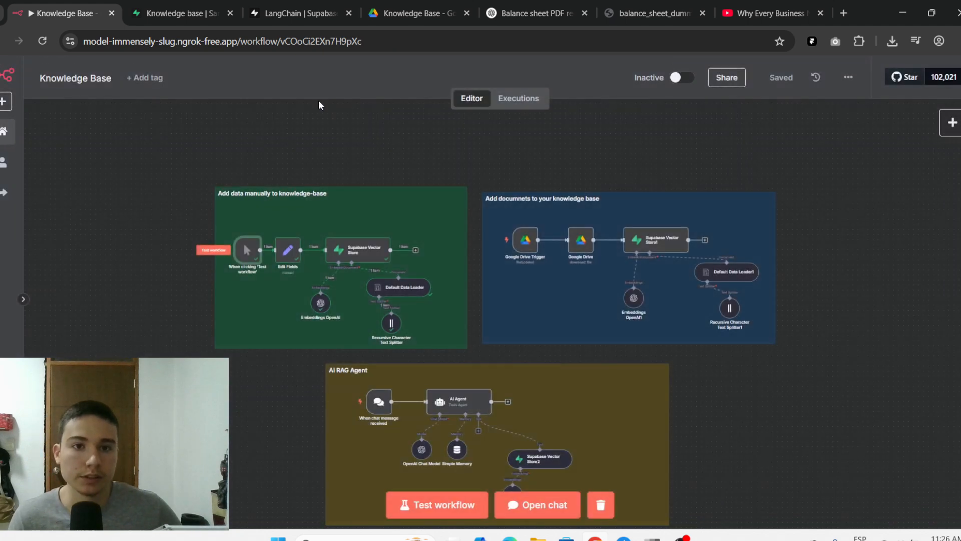
Step: Read the question and answer text of the Edit Fields node's Knowledge value in the expanded expression editor, and return to the canvas
{"action": "double_click", "coordinate": [288, 250]}
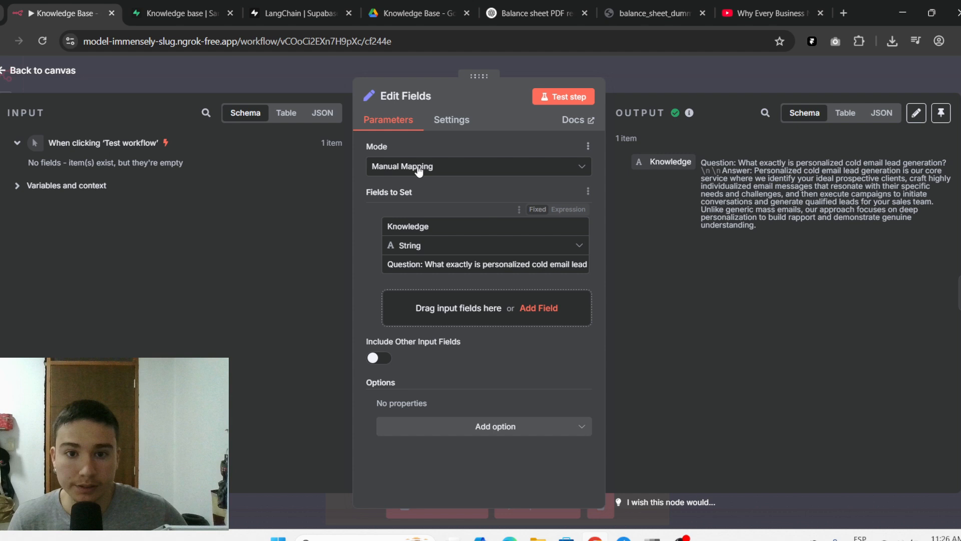
{"action": "left_click", "coordinate": [457, 226]}
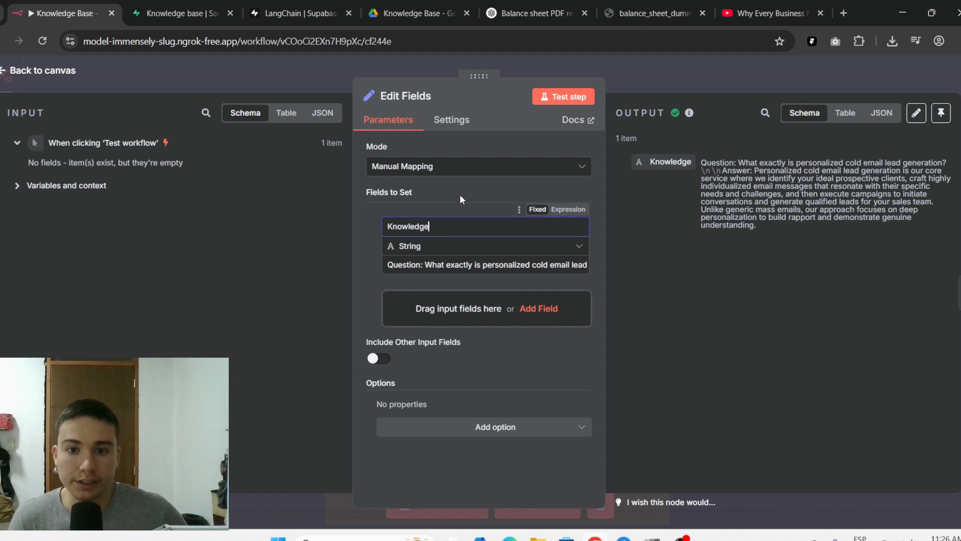
{"action": "left_click", "coordinate": [577, 282]}
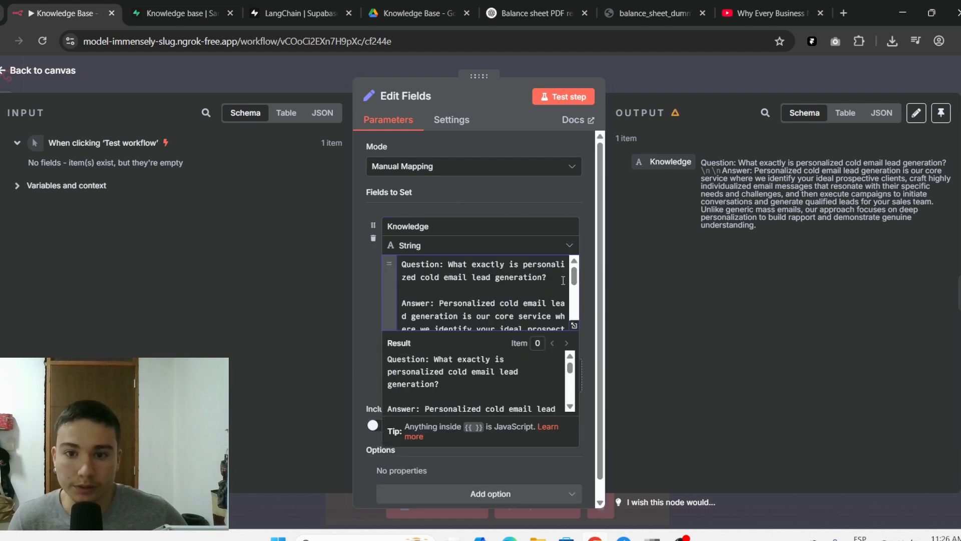
{"action": "left_click", "coordinate": [574, 326]}
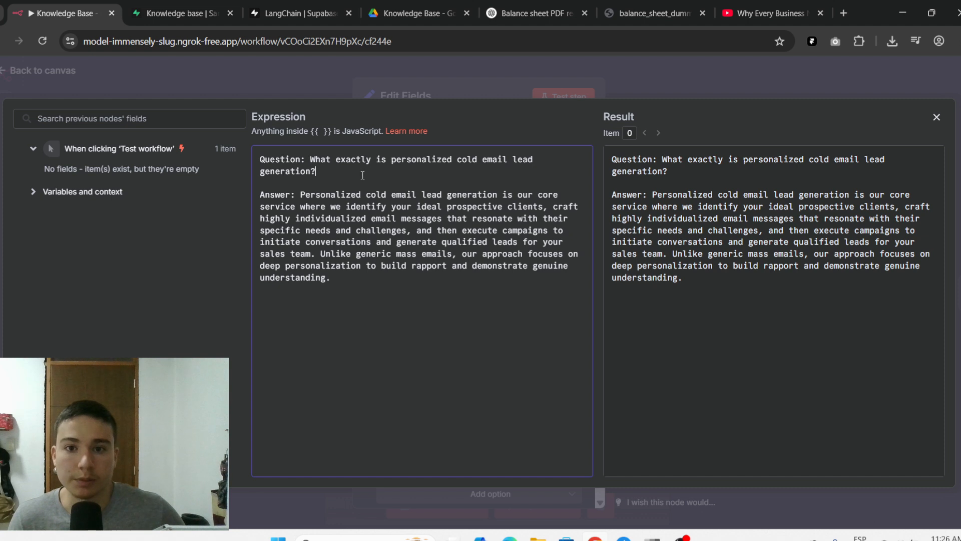
{"action": "left_click_drag", "start_coordinate": [362, 175], "coordinate": [302, 163]}
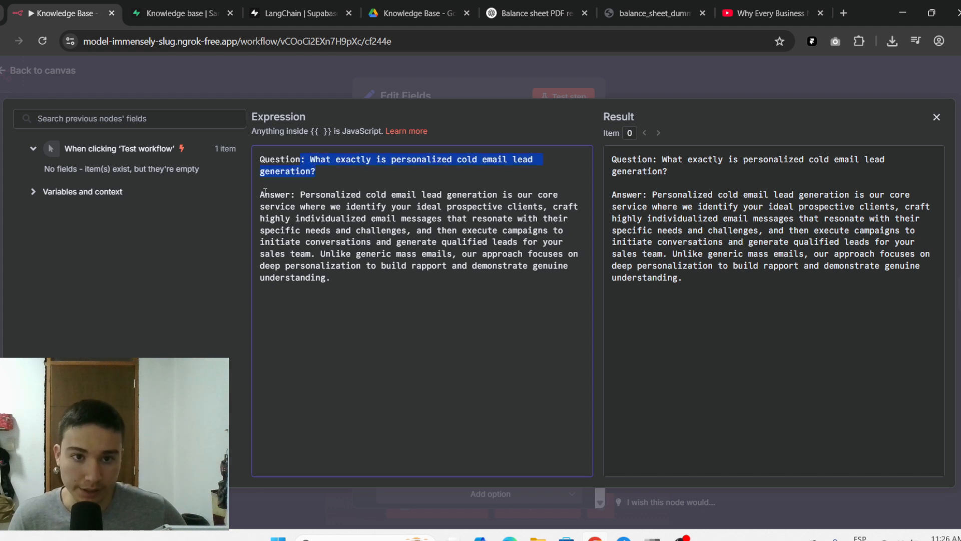
{"action": "left_click_drag", "start_coordinate": [261, 195], "coordinate": [353, 277]}
{"action": "left_click", "coordinate": [359, 325]}
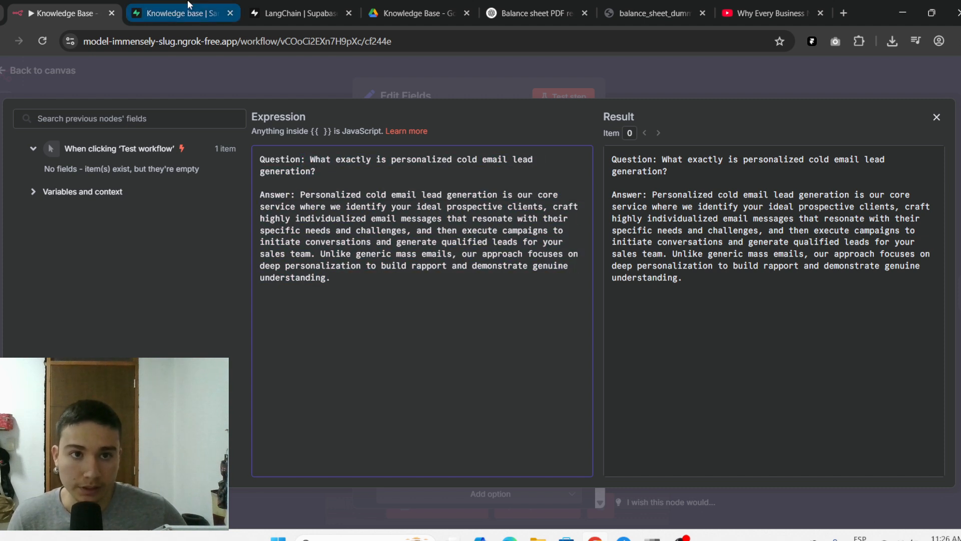
{"action": "left_click", "coordinate": [285, 80]}
{"action": "left_click", "coordinate": [335, 76]}
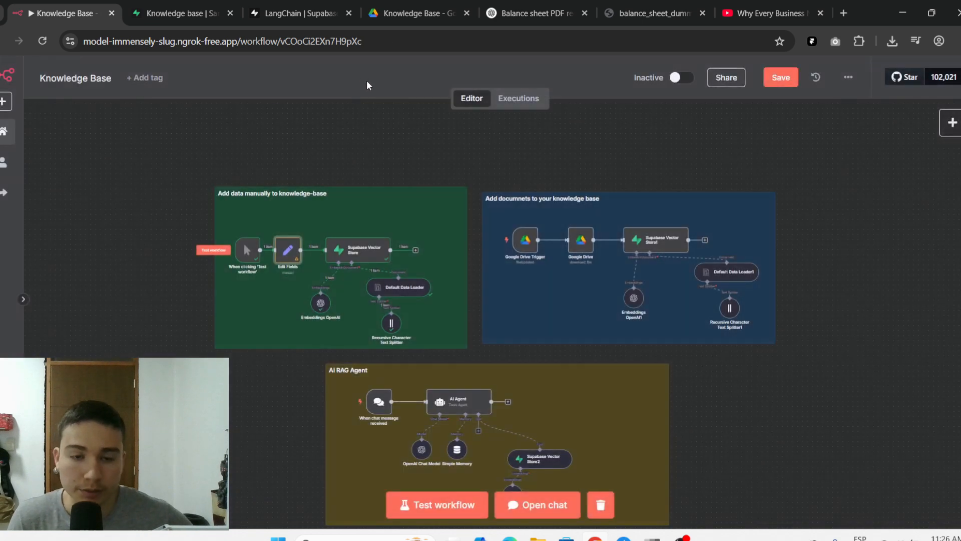
Step: Inspect the Supabase Vector Store node's parameters, and switch to Supabase to review the full "Document Storage and Search" SQL query
{"action": "double_click", "coordinate": [359, 255]}
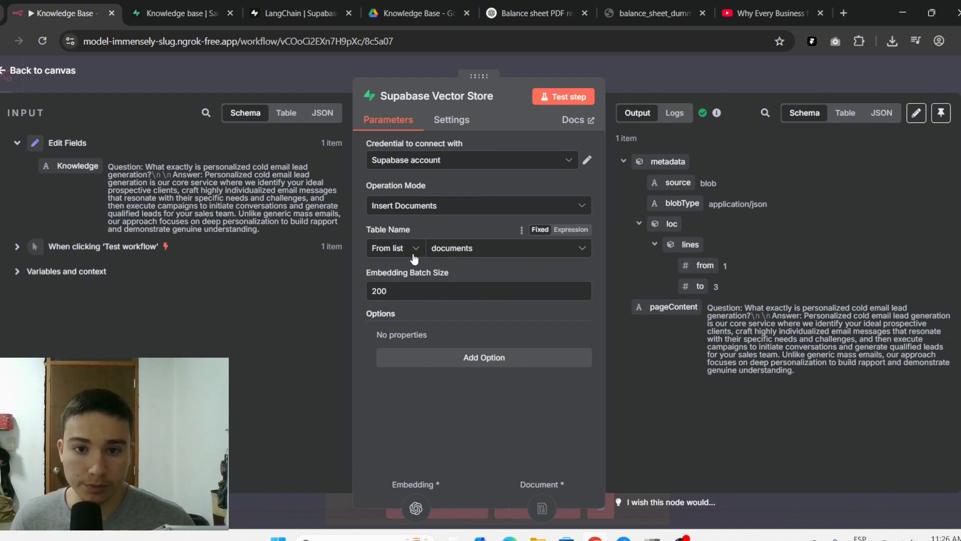
{"action": "left_click", "coordinate": [174, 9]}
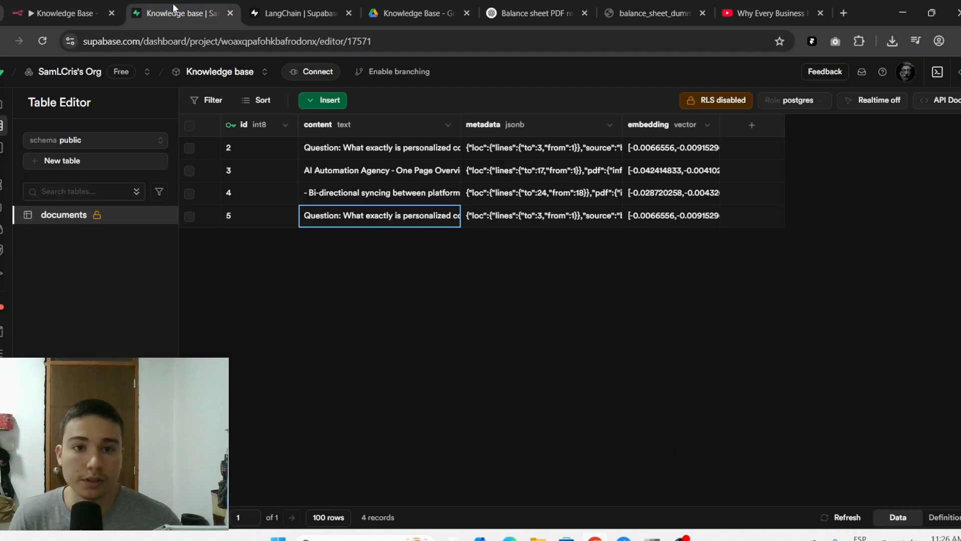
{"action": "left_click", "coordinate": [16, 151]}
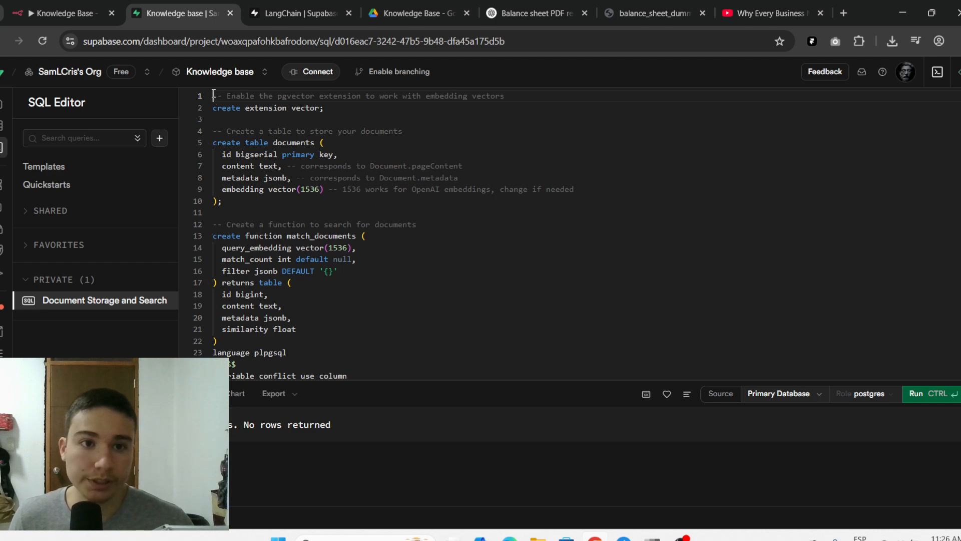
{"action": "scroll", "coordinate": [315, 281], "scroll_direction": "down", "scroll_amount": 5}
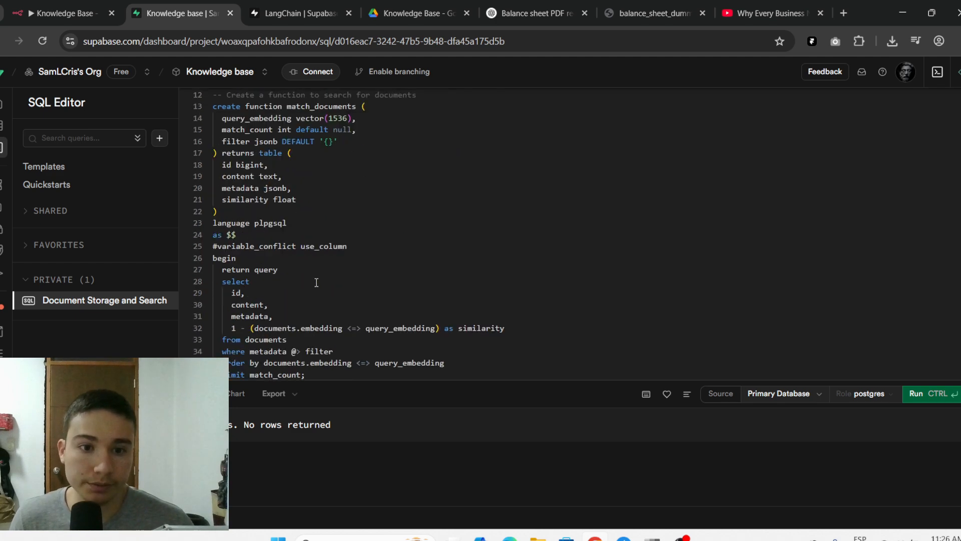
{"action": "left_click", "coordinate": [280, 322]}
{"action": "left_click_drag", "start_coordinate": [280, 322], "coordinate": [210, 100]}
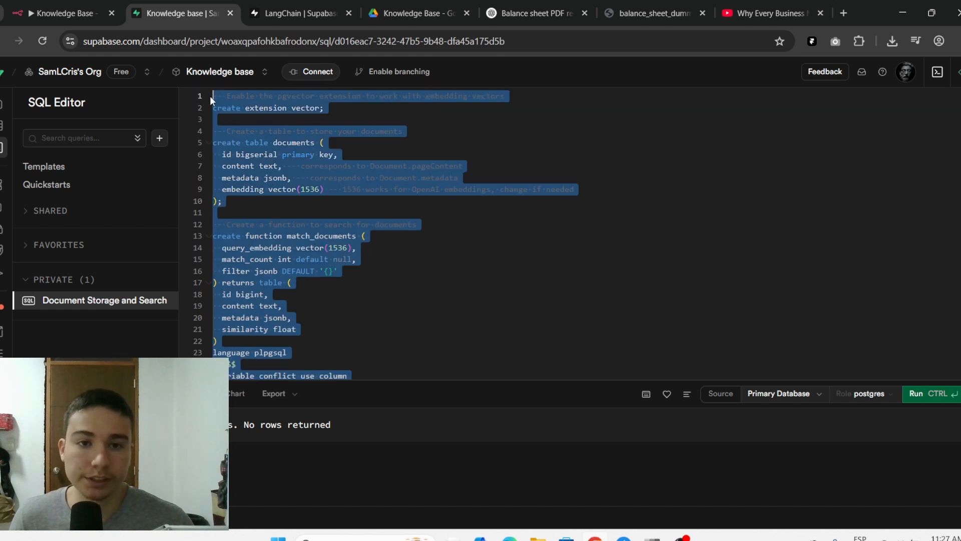
{"action": "left_click", "coordinate": [564, 152]}
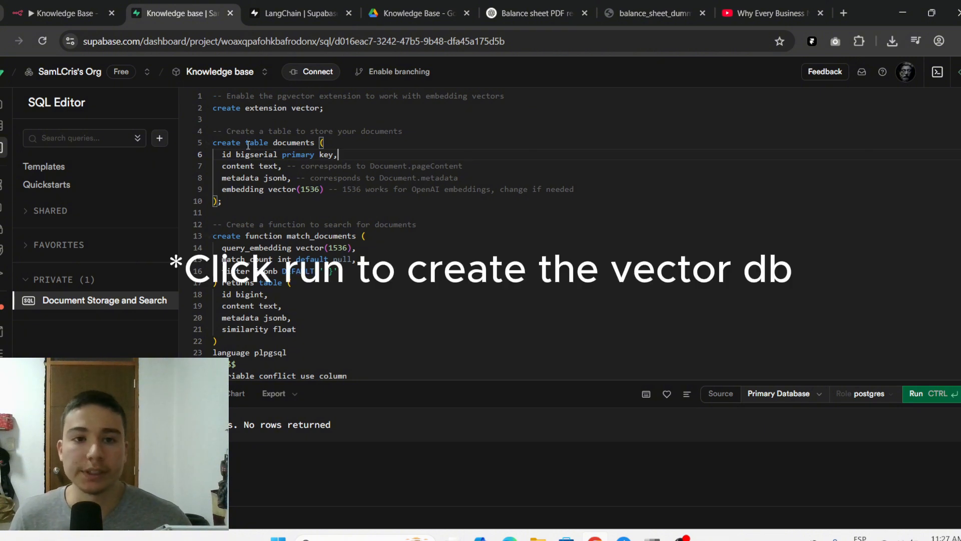
Step: Examine the search function in the SQL query and locate the table name documents in its create table statement
{"action": "scroll", "coordinate": [291, 146], "scroll_direction": "down", "scroll_amount": 3}
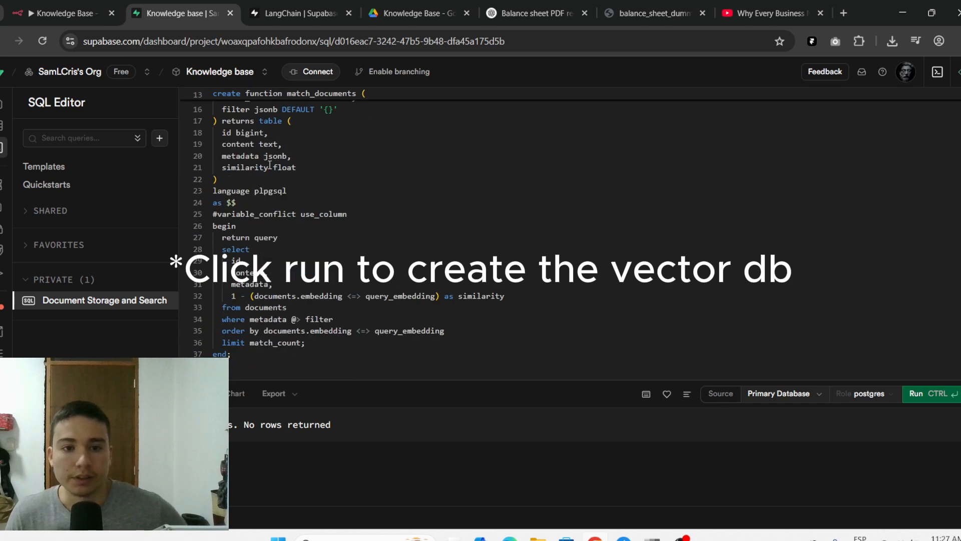
{"action": "scroll", "coordinate": [241, 160], "scroll_direction": "down", "scroll_amount": 1}
{"action": "scroll", "coordinate": [258, 170], "scroll_direction": "up", "scroll_amount": 5}
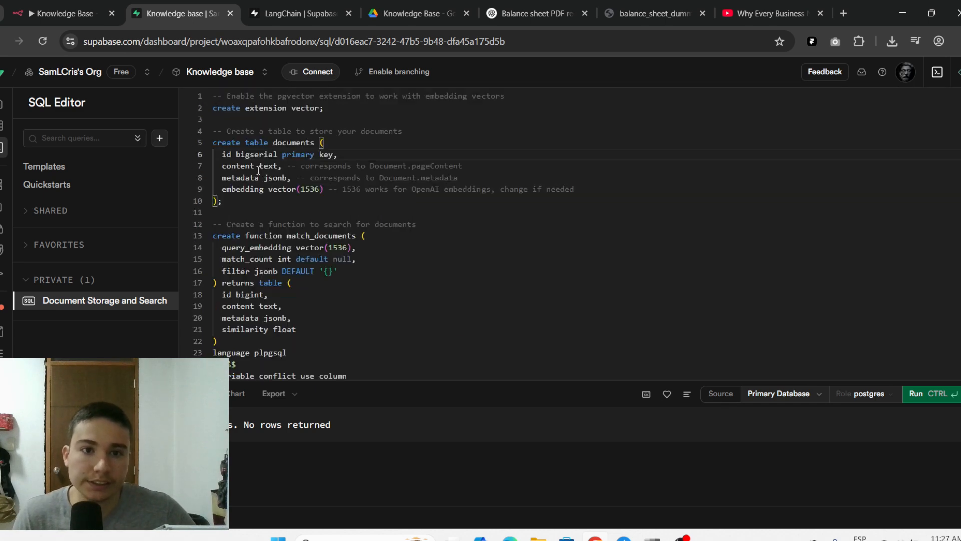
{"action": "left_click", "coordinate": [292, 142]}
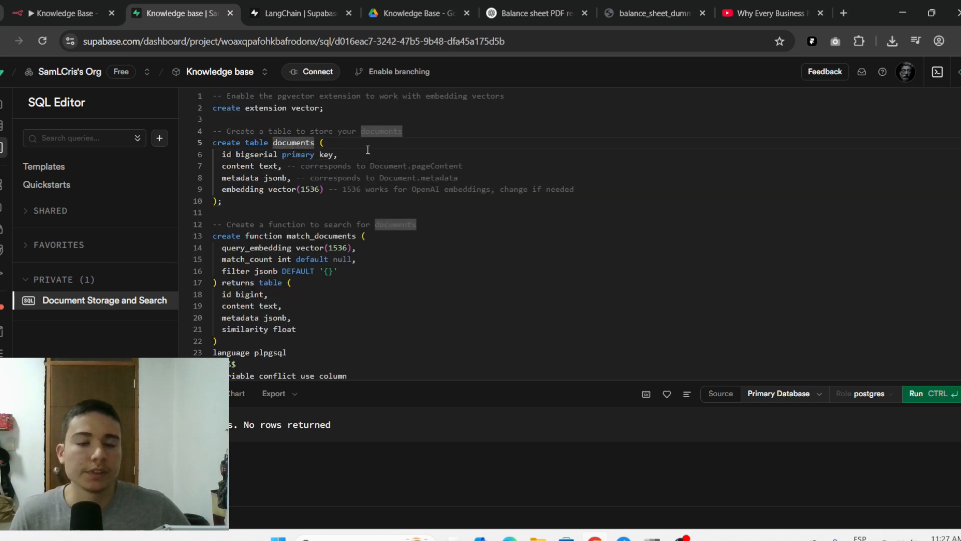
Step: View the documents table in Supabase's Table Editor, and return to n8n with the Supabase Vector Store node closed
{"action": "left_click", "coordinate": [2, 134]}
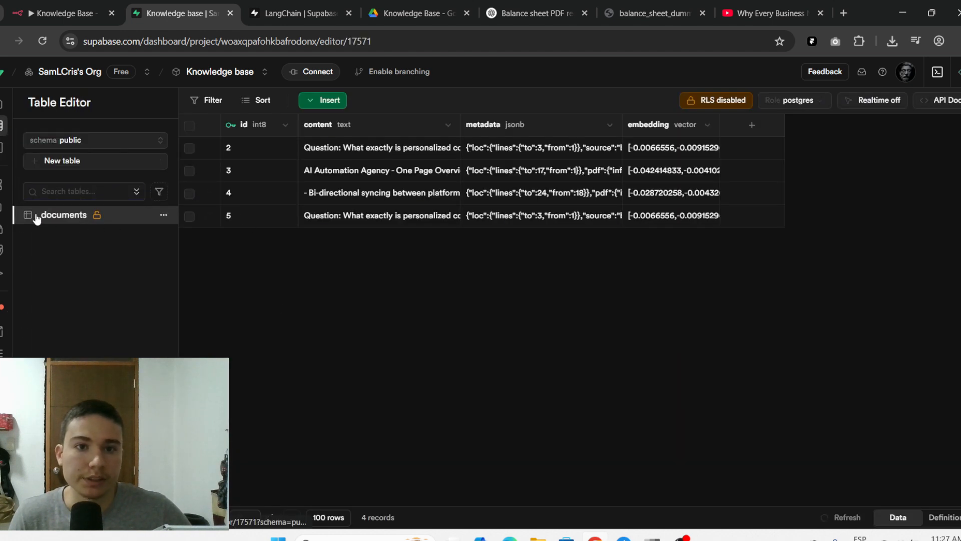
{"action": "left_click", "coordinate": [63, 5]}
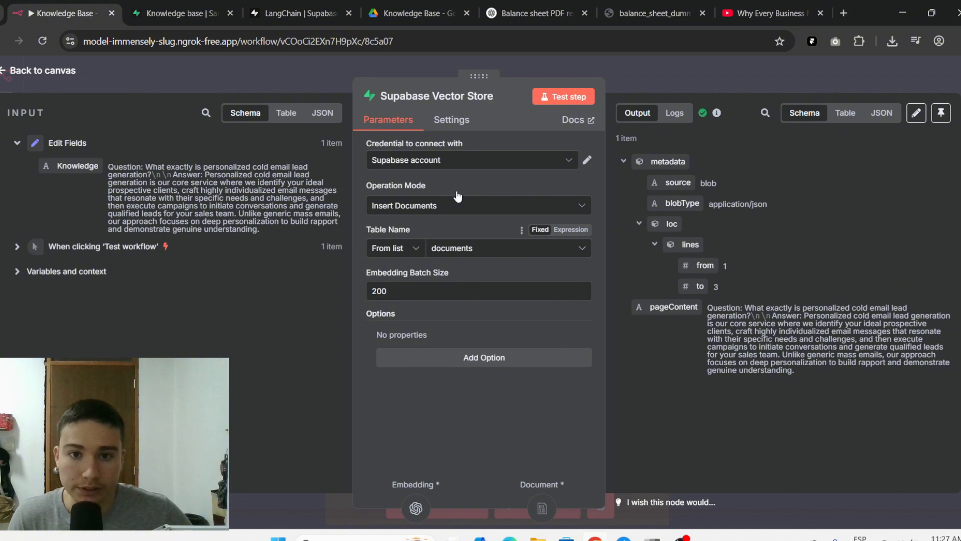
{"action": "left_click", "coordinate": [680, 59]}
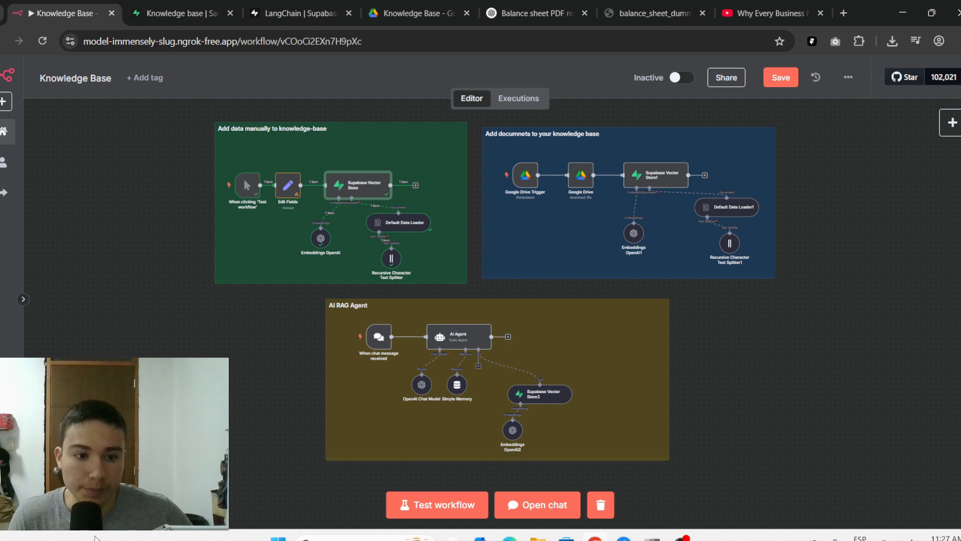
Step: Inspect the Embeddings OpenAI node's model and output vector values in the manual-data workflow, and return to the canvas
{"action": "left_click", "coordinate": [80, 505]}
{"action": "left_click", "coordinate": [80, 504]}
{"action": "scroll", "coordinate": [134, 233], "scroll_direction": "up", "scroll_amount": 2}
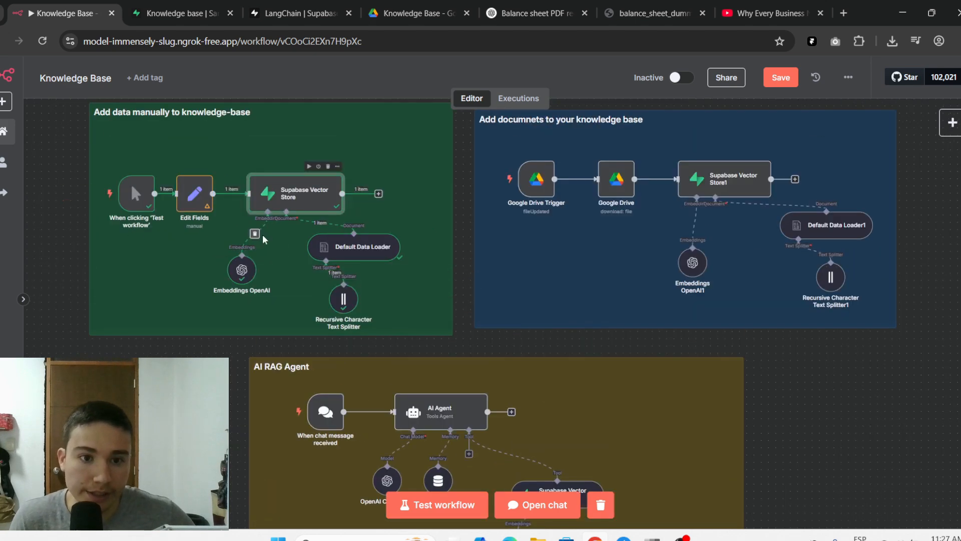
{"action": "double_click", "coordinate": [242, 273]}
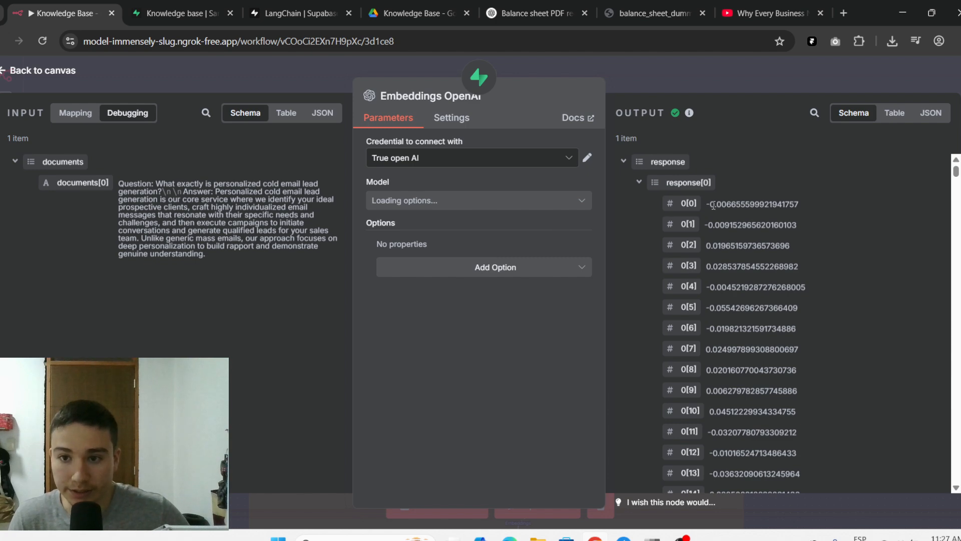
{"action": "left_click_drag", "start_coordinate": [713, 205], "coordinate": [812, 351]}
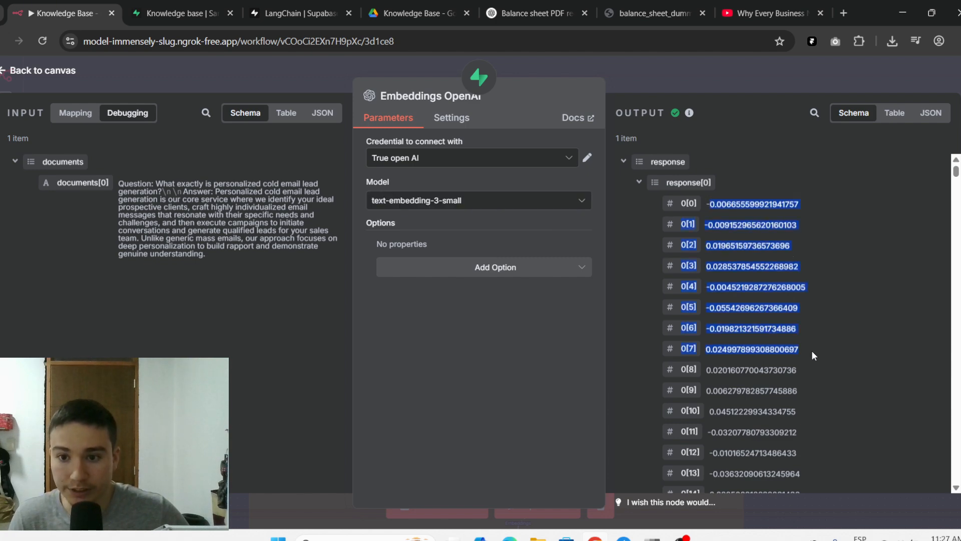
{"action": "left_click", "coordinate": [731, 80]}
Step: Open the manual workflow's Default Data Loader node and compare its output with the documents table in Supabase
{"action": "scroll", "coordinate": [230, 201], "scroll_direction": "up", "scroll_amount": 3}
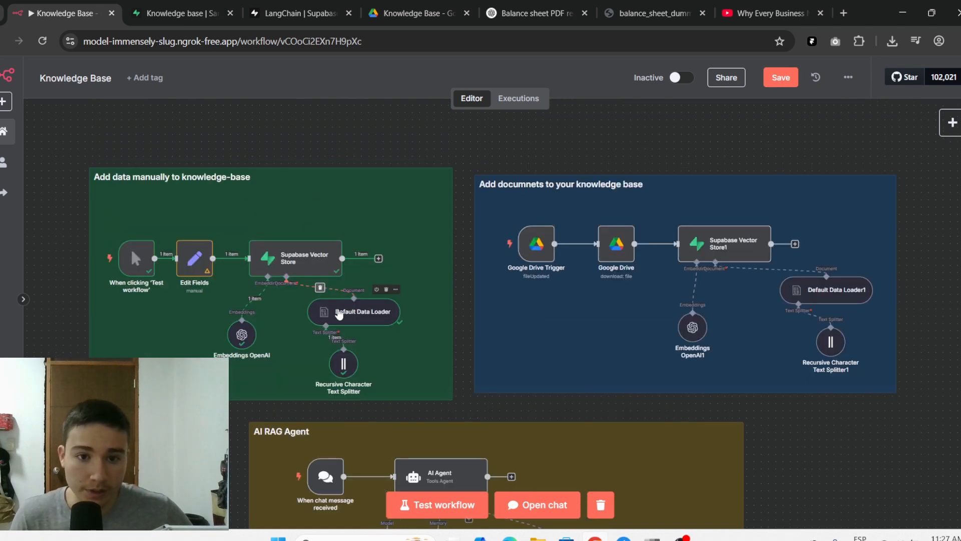
{"action": "left_click_drag", "start_coordinate": [356, 316], "coordinate": [347, 315]}
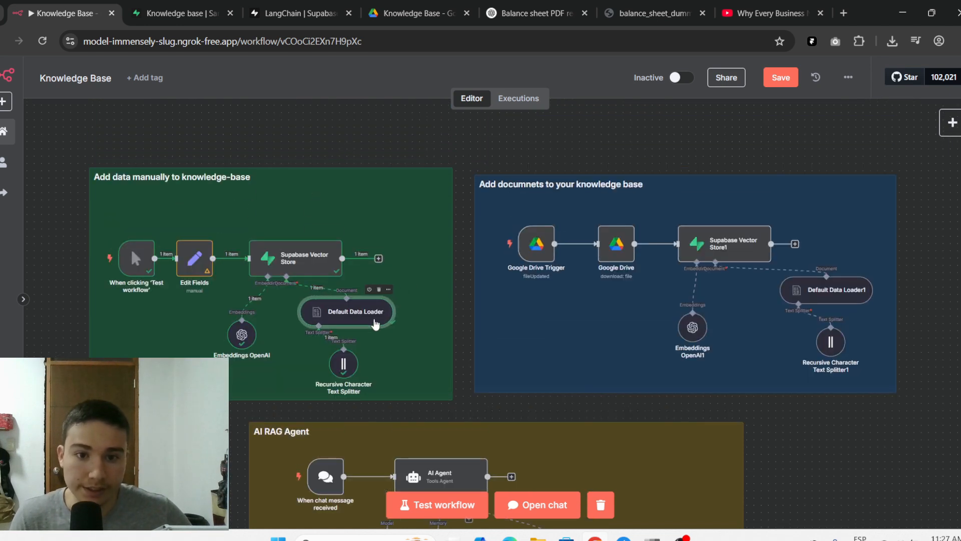
{"action": "double_click", "coordinate": [374, 320]}
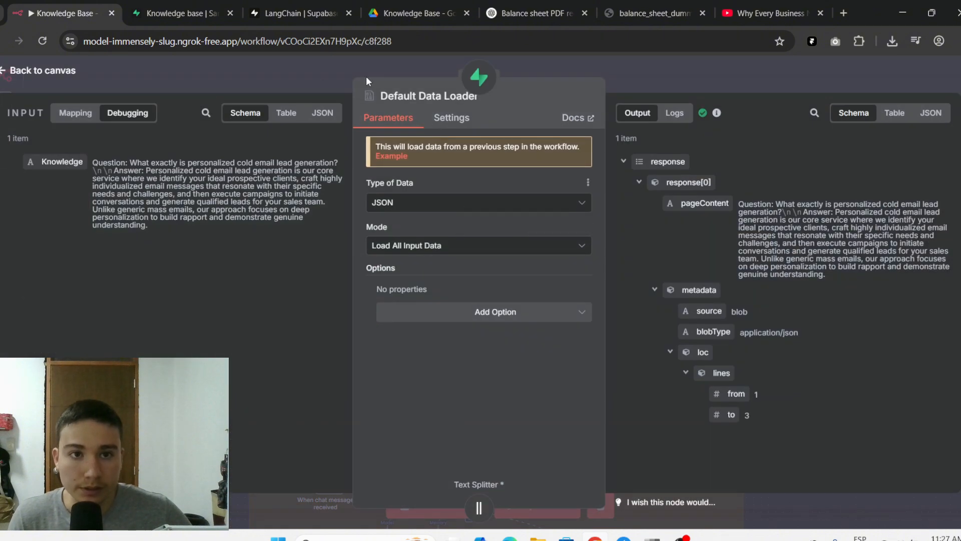
{"action": "left_click", "coordinate": [170, 13]}
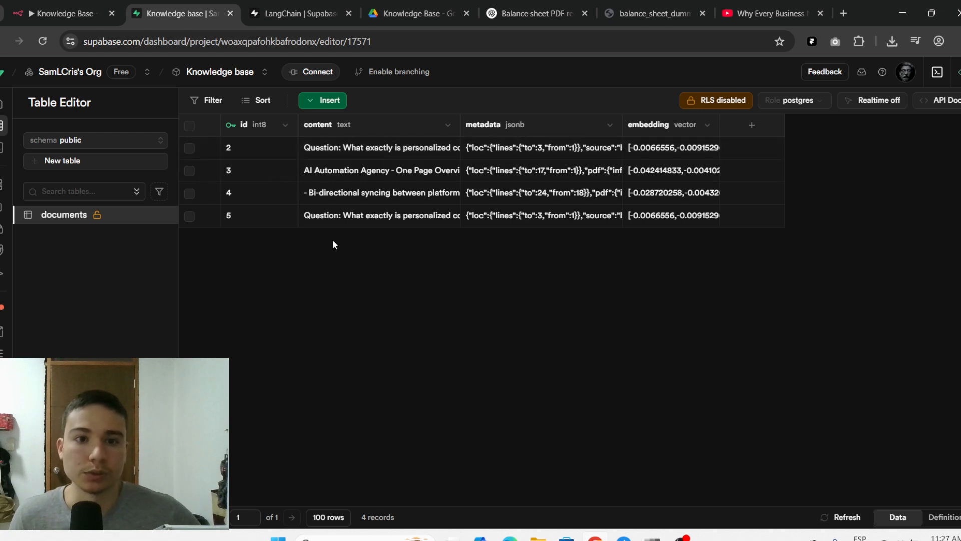
{"action": "left_click", "coordinate": [75, 13]}
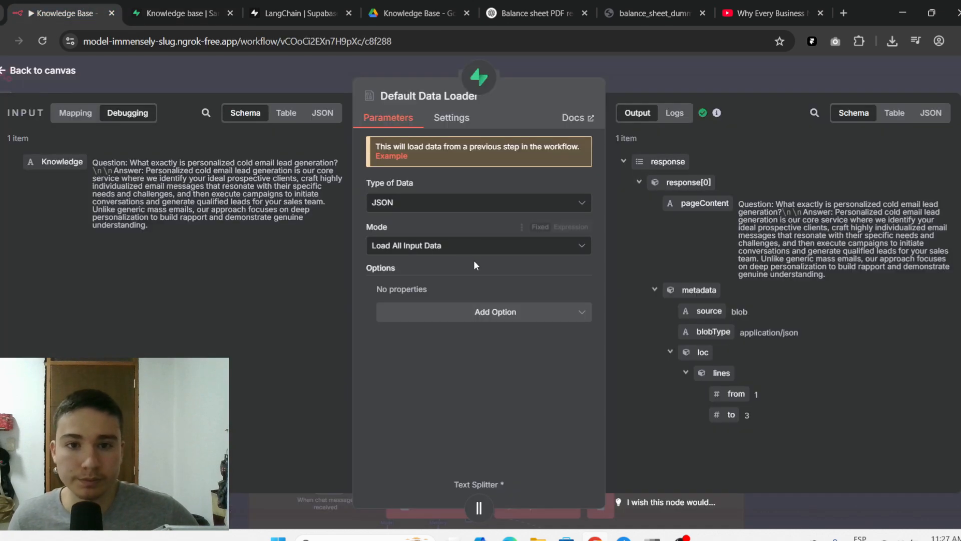
Step: Review the Default Data Loader's Type of Data options, leaving JSON selected, and return to the canvas
{"action": "left_click", "coordinate": [444, 204]}
{"action": "left_click", "coordinate": [444, 209]}
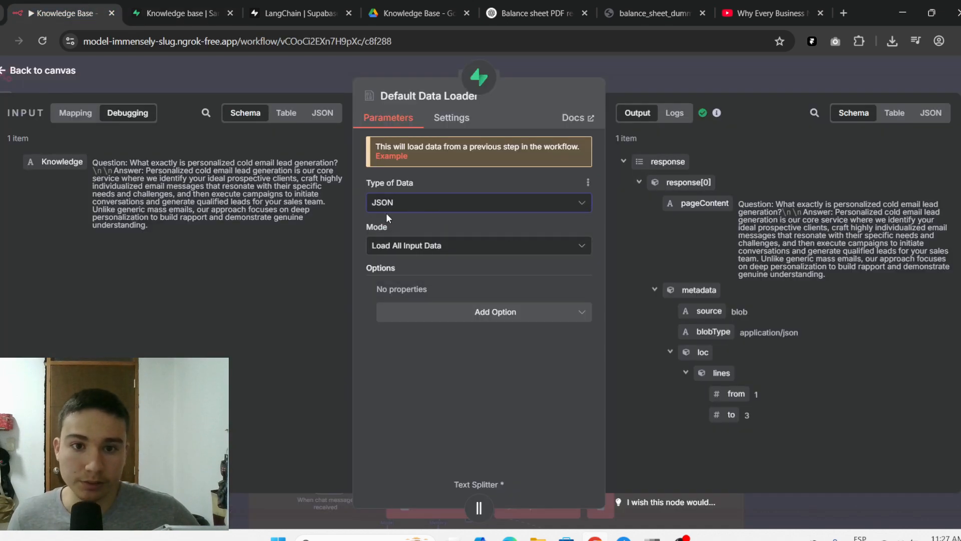
{"action": "left_click", "coordinate": [426, 200]}
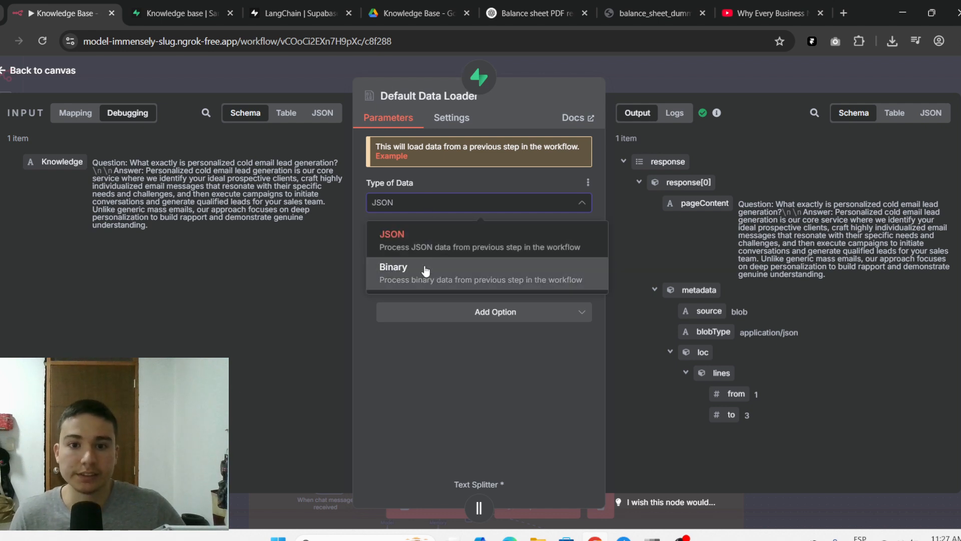
{"action": "left_click", "coordinate": [432, 209]}
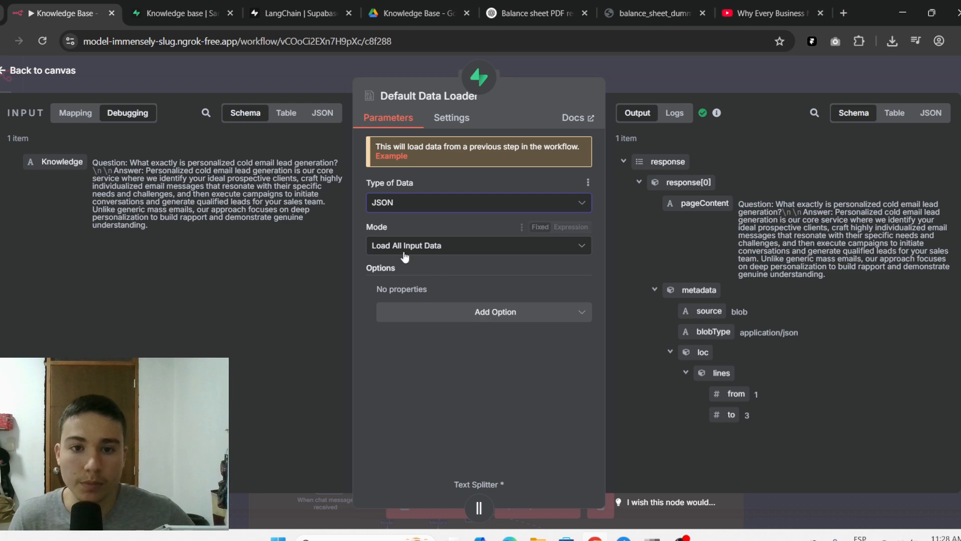
{"action": "left_click", "coordinate": [684, 93]}
{"action": "scroll", "coordinate": [386, 234], "scroll_direction": "down", "scroll_amount": 1}
{"action": "scroll", "coordinate": [385, 234], "scroll_direction": "up", "scroll_amount": 2}
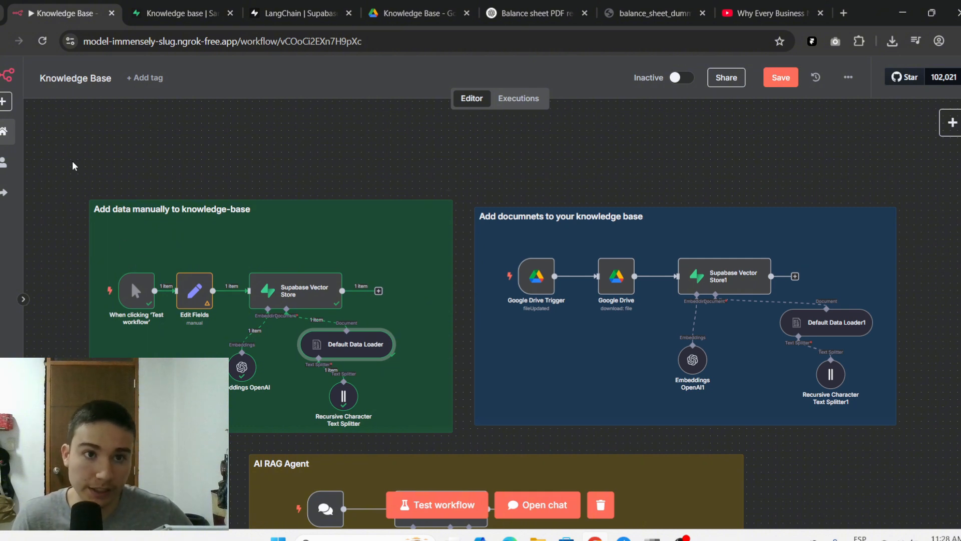
Step: Check the documents table in Supabase, and return to n8n to inspect the Google Drive Trigger node's parameters
{"action": "left_click", "coordinate": [178, 13]}
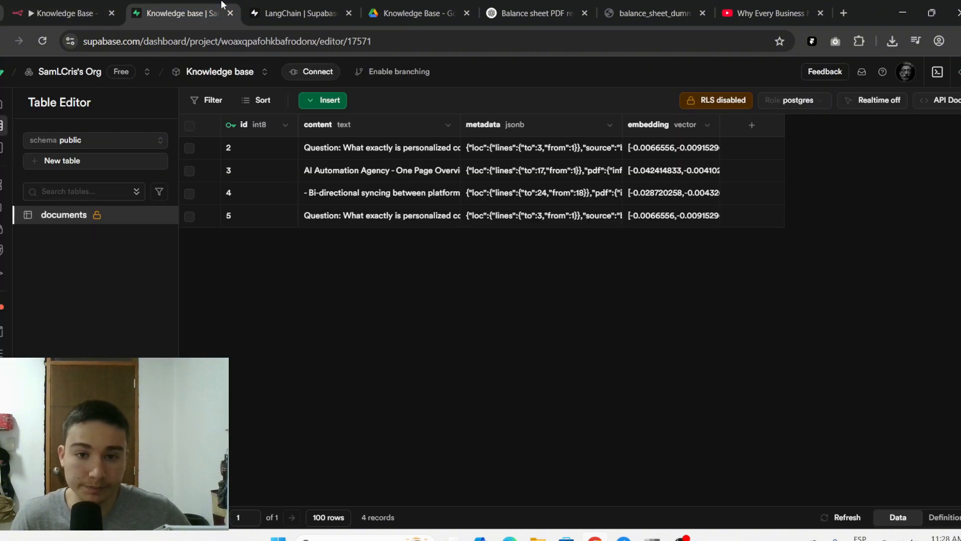
{"action": "left_click", "coordinate": [62, 13]}
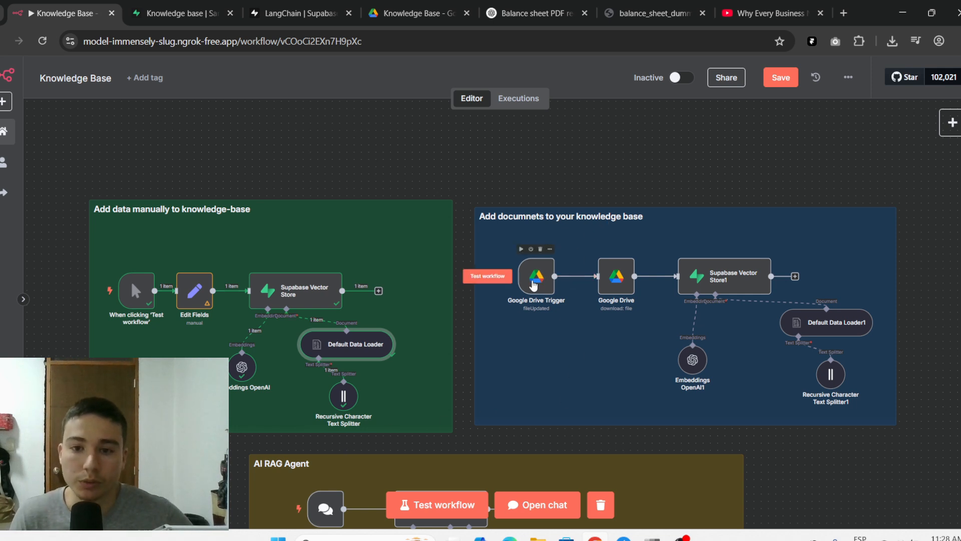
{"action": "double_click", "coordinate": [535, 284]}
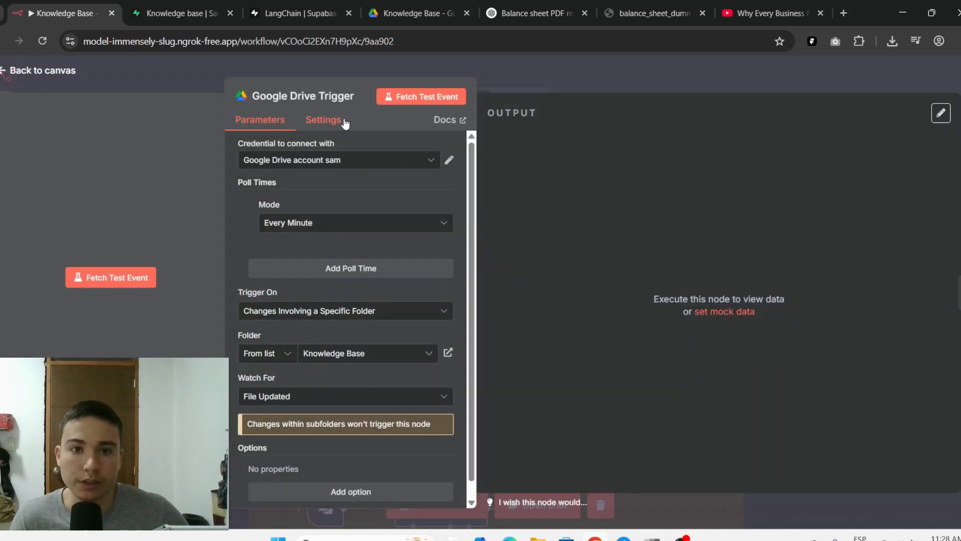
{"action": "left_click", "coordinate": [599, 91]}
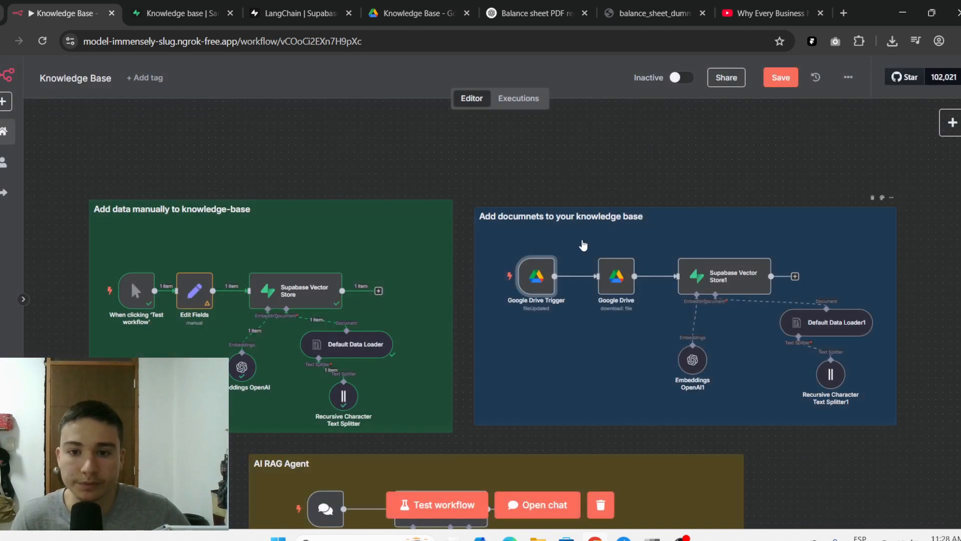
Step: Inspect the Google Drive Trigger node's parameters alongside the watched Drive folder and the Supabase documents table, and return to the canvas
{"action": "double_click", "coordinate": [535, 274]}
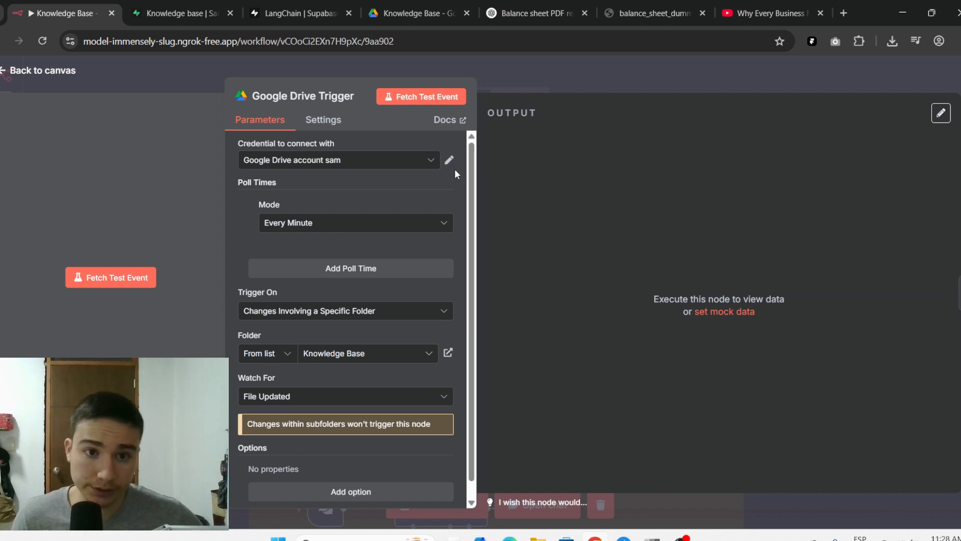
{"action": "scroll", "coordinate": [306, 229], "scroll_direction": "down", "scroll_amount": 1}
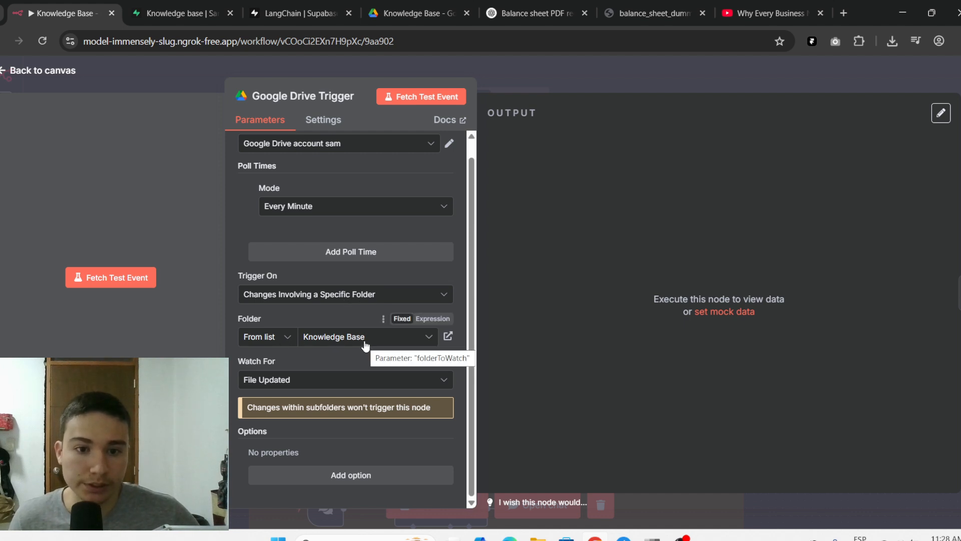
{"action": "left_click", "coordinate": [418, 5]}
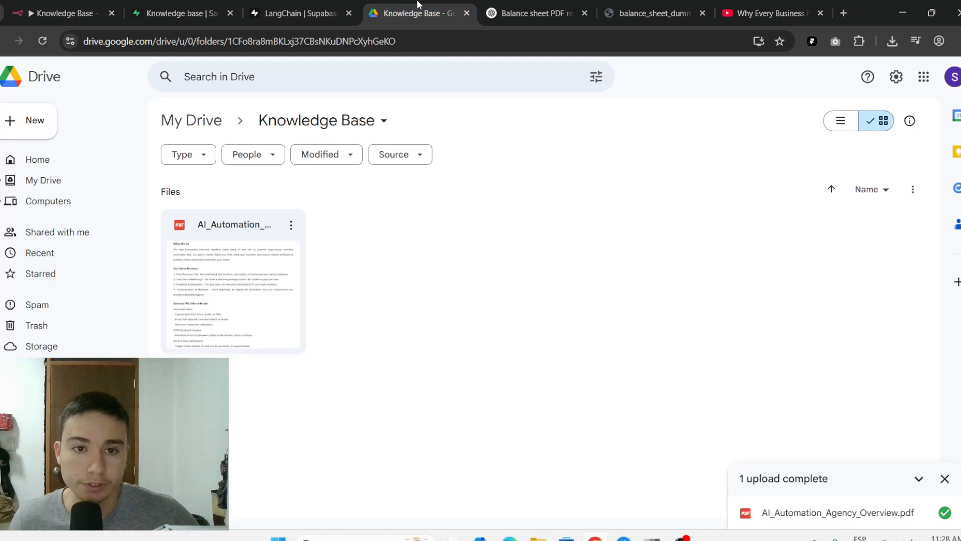
{"action": "left_click", "coordinate": [301, 13]}
{"action": "left_click", "coordinate": [183, 13]}
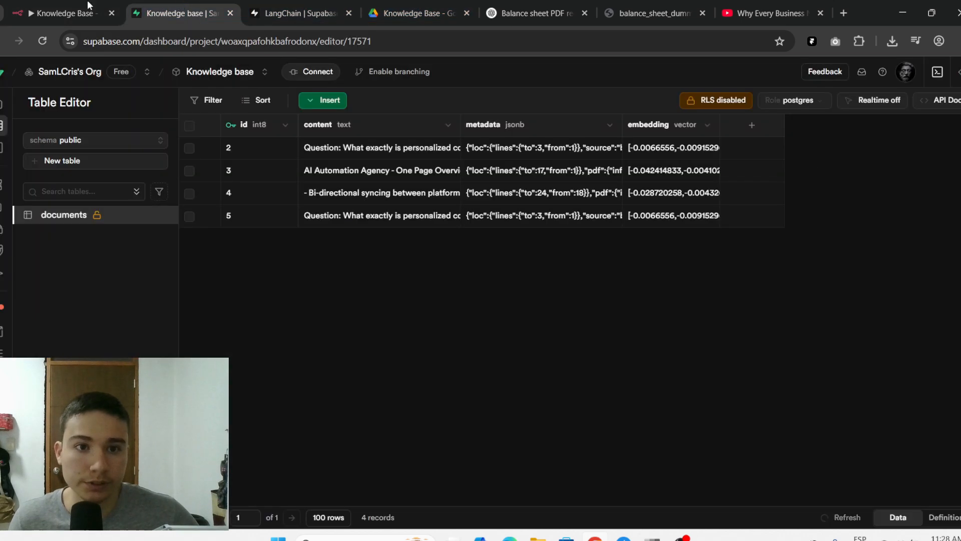
{"action": "left_click", "coordinate": [82, 15]}
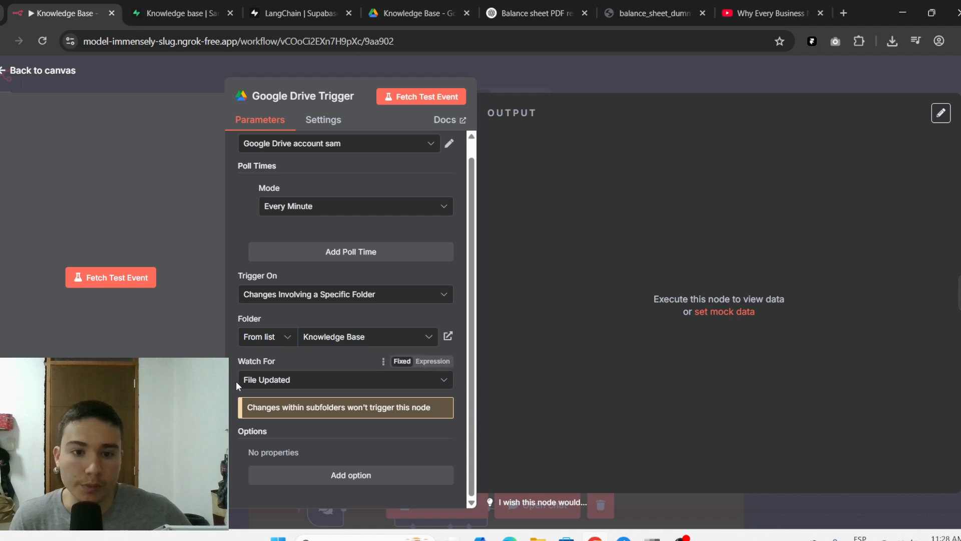
{"action": "left_click", "coordinate": [700, 63]}
{"action": "mouse_move", "coordinate": [545, 268]}
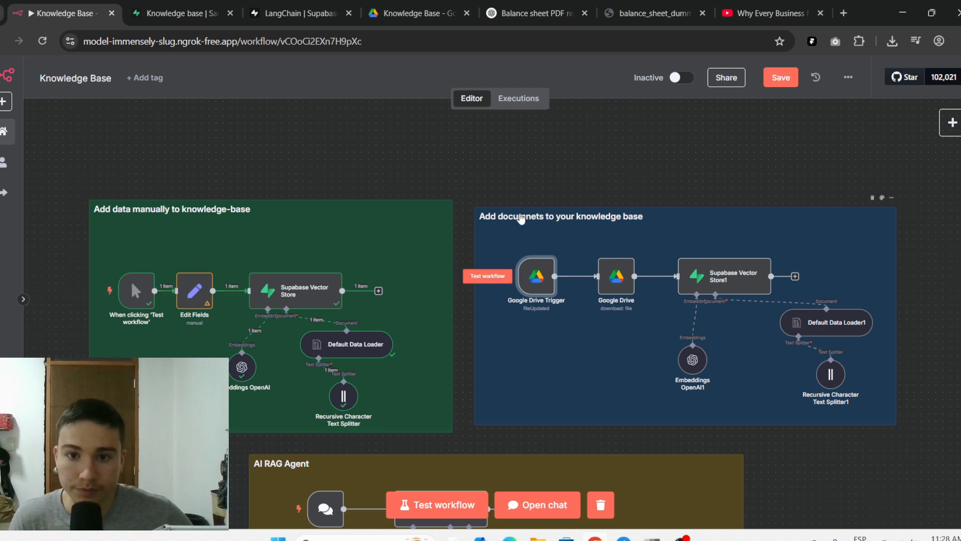
Step: Check the Knowledge Base folder in Google Drive and review the heading and asset amounts in balance_sheet_dummy.pdf
{"action": "left_click", "coordinate": [434, 10]}
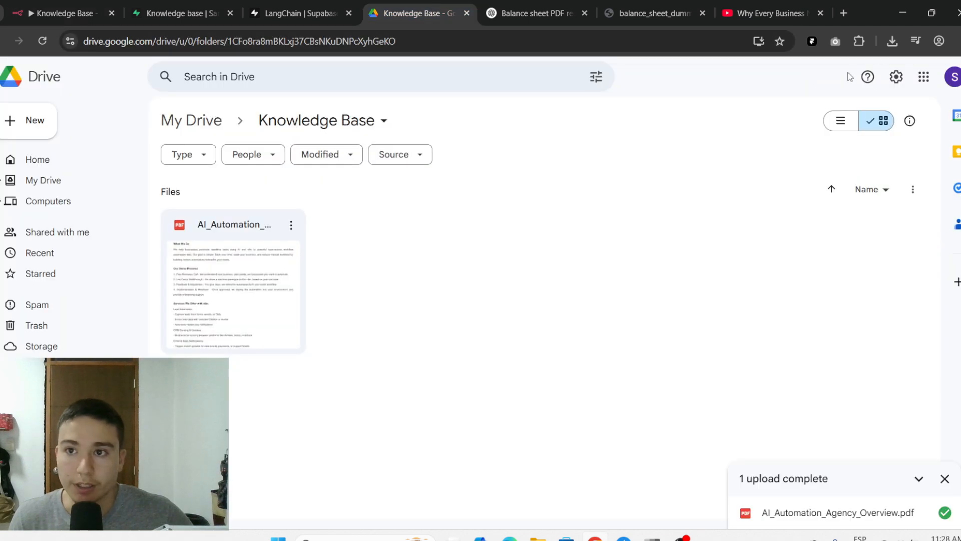
{"action": "left_click", "coordinate": [635, 19]}
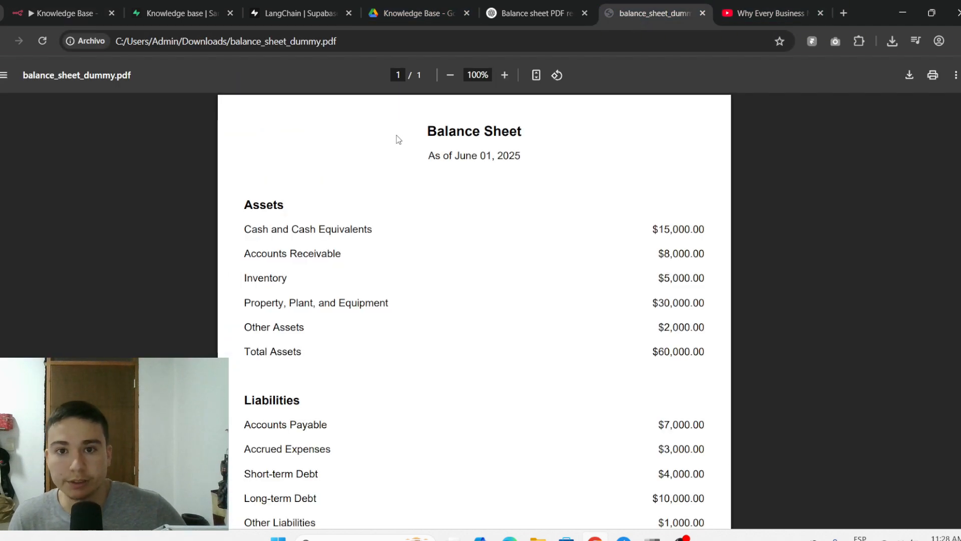
{"action": "left_click_drag", "start_coordinate": [424, 130], "coordinate": [575, 183]}
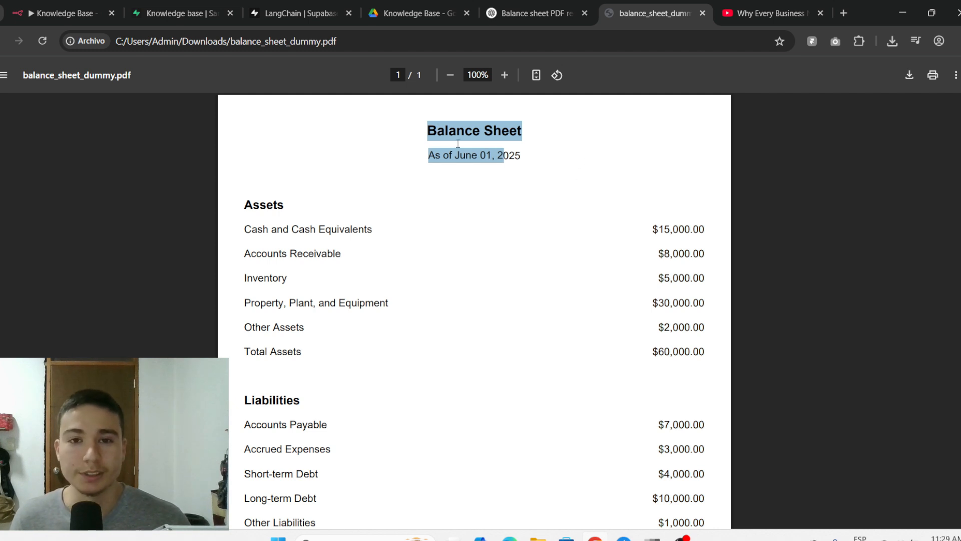
{"action": "left_click", "coordinate": [423, 139]}
{"action": "left_click_drag", "start_coordinate": [425, 128], "coordinate": [575, 185]}
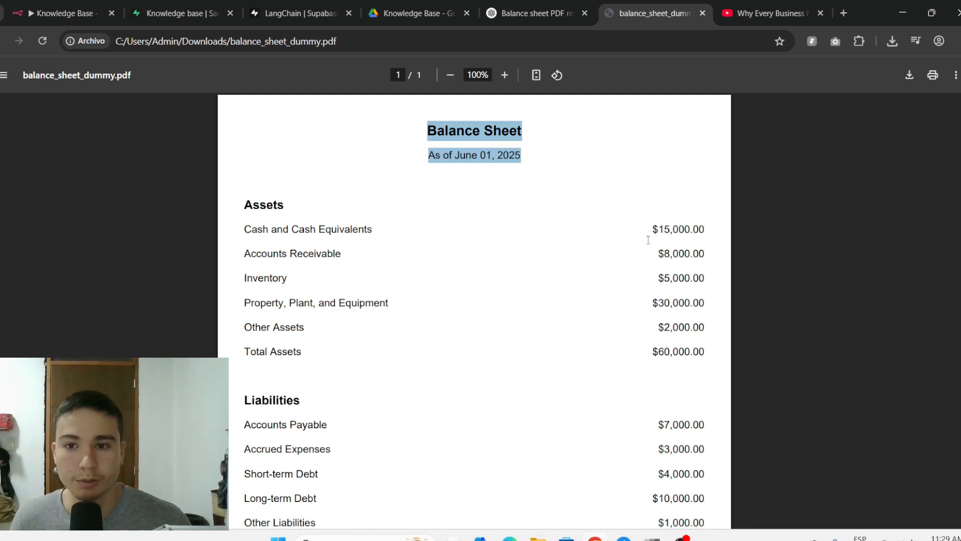
{"action": "left_click_drag", "start_coordinate": [648, 240], "coordinate": [701, 333]}
{"action": "scroll", "coordinate": [701, 333], "scroll_direction": "down", "scroll_amount": 3}
Step: Upload balance_sheet_dummy.pdf from Downloads to the Knowledge Base folder in Google Drive
{"action": "left_click", "coordinate": [428, 14]}
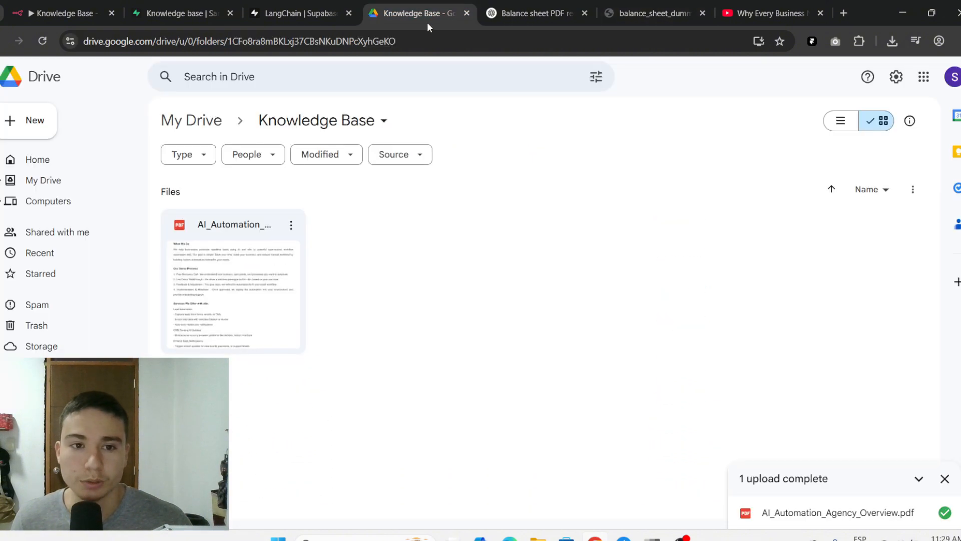
{"action": "right_click", "coordinate": [389, 293]}
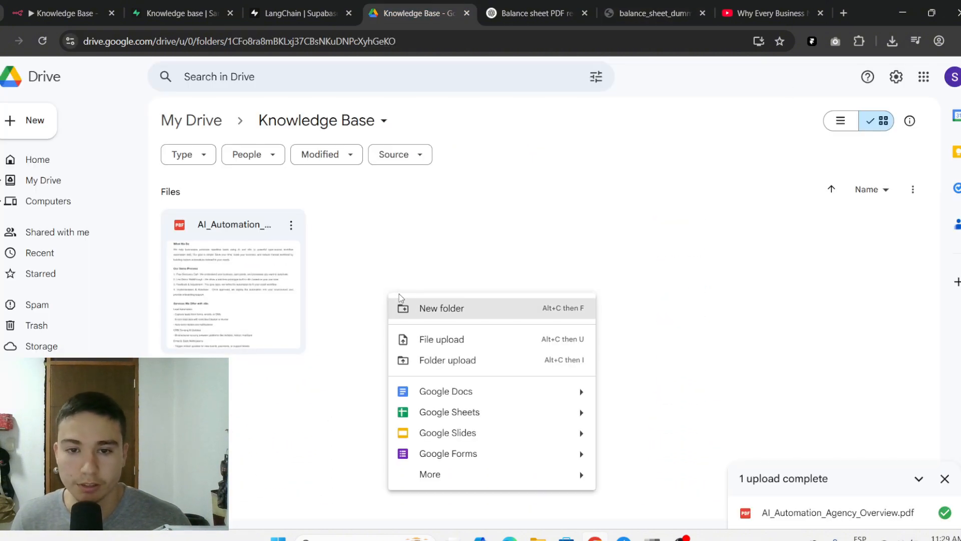
{"action": "left_click", "coordinate": [478, 348]}
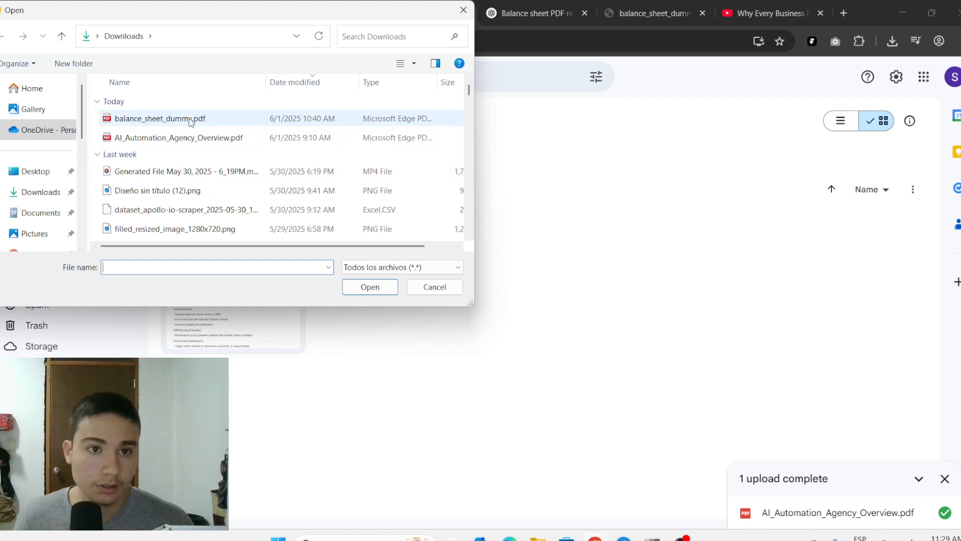
{"action": "double_click", "coordinate": [175, 119]}
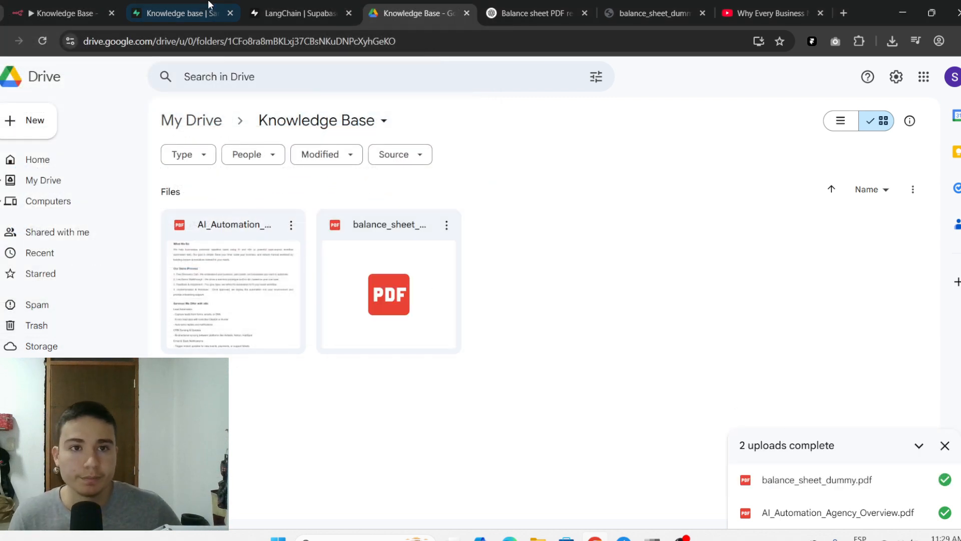
Step: Return to n8n and test the document workflow from the Google Drive Trigger
{"action": "left_click", "coordinate": [81, 9]}
{"action": "mouse_move", "coordinate": [502, 282]}
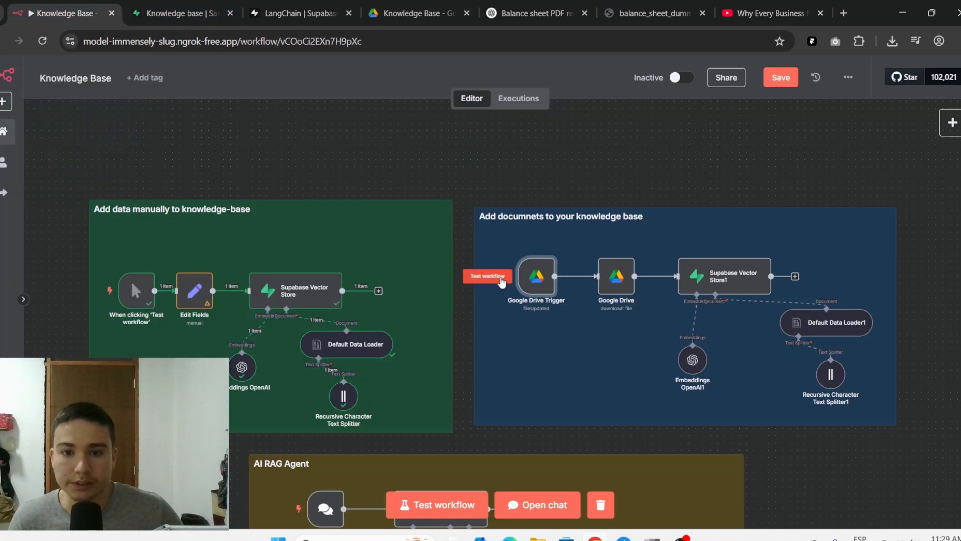
{"action": "left_click", "coordinate": [501, 280]}
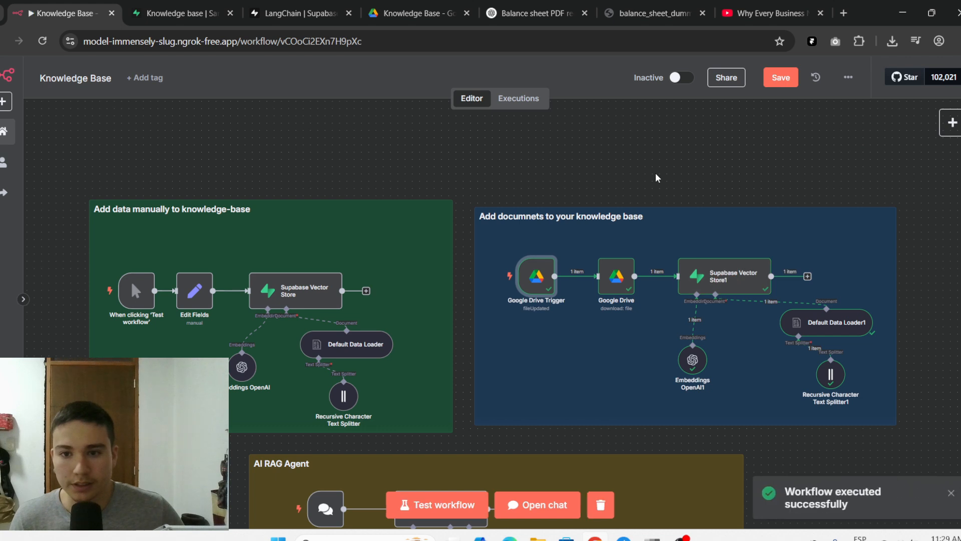
Step: Reload the documents table in Supabase and read the full content of the Balance Sheet row, leaving it unedited
{"action": "left_click", "coordinate": [200, 17]}
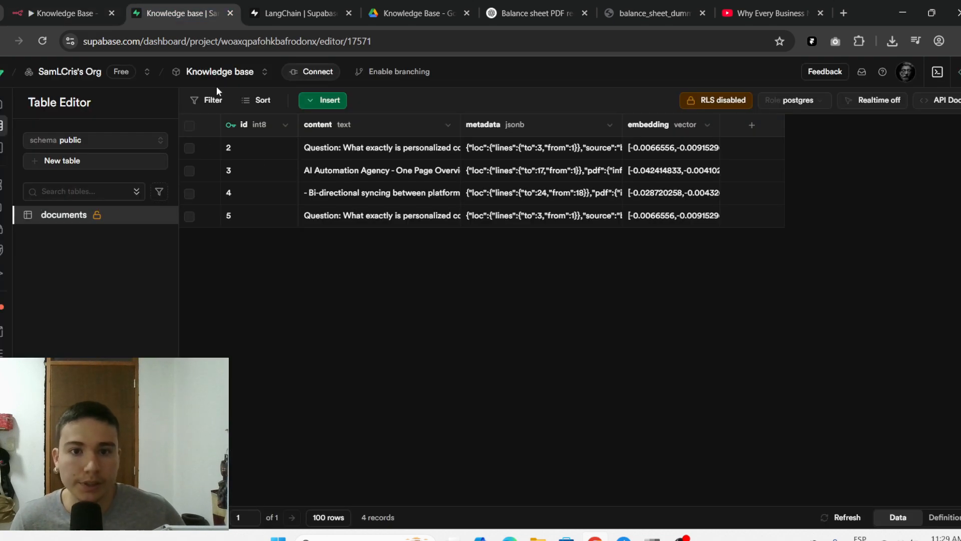
{"action": "left_click", "coordinate": [43, 41]}
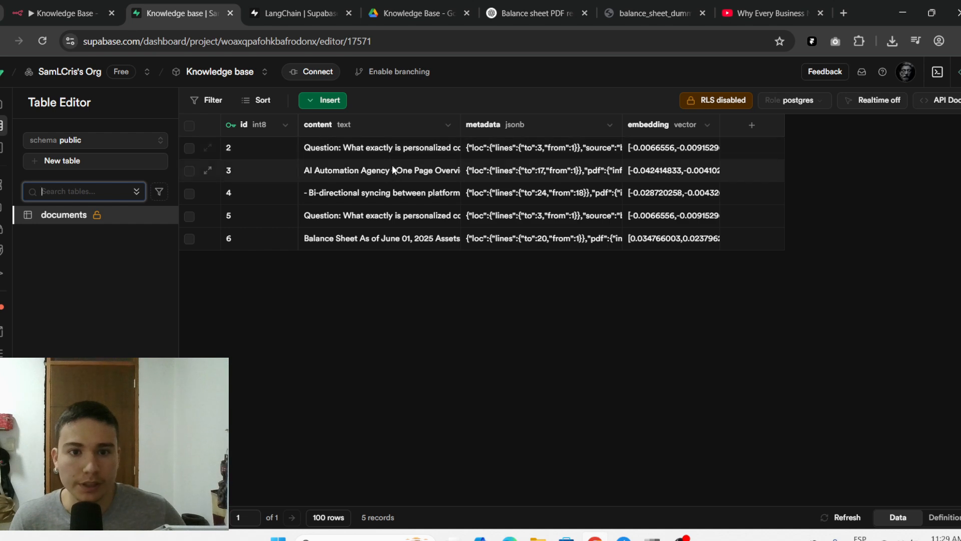
{"action": "double_click", "coordinate": [356, 238]}
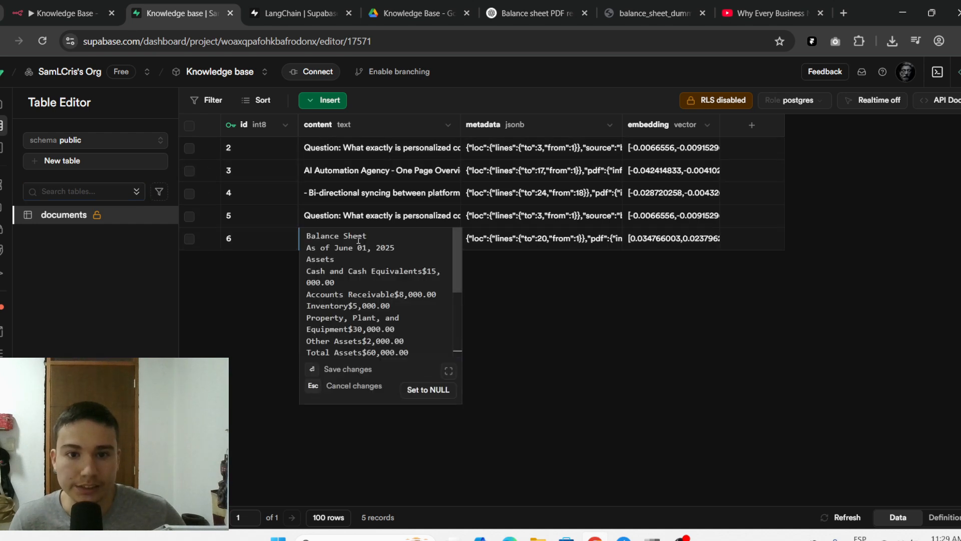
{"action": "left_click", "coordinate": [451, 373]}
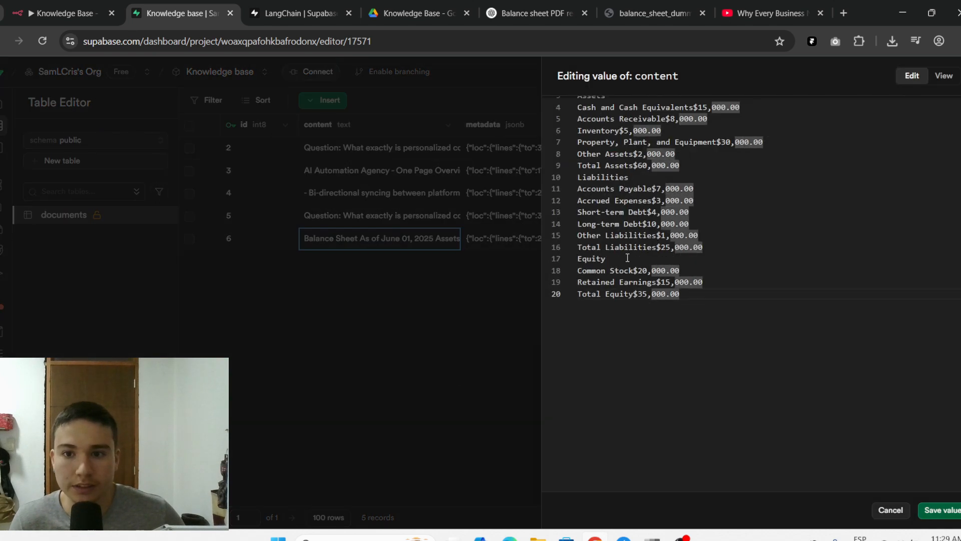
{"action": "left_click", "coordinate": [394, 360]}
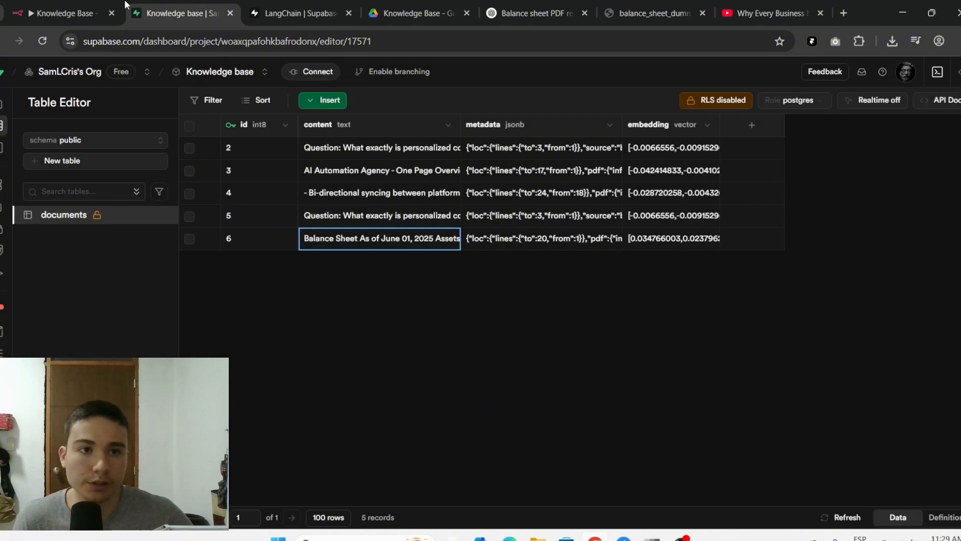
Step: Inspect the n8n Google Drive download node's file ID expression, trigger input fields and binary output, and return to the canvas
{"action": "left_click", "coordinate": [50, 6]}
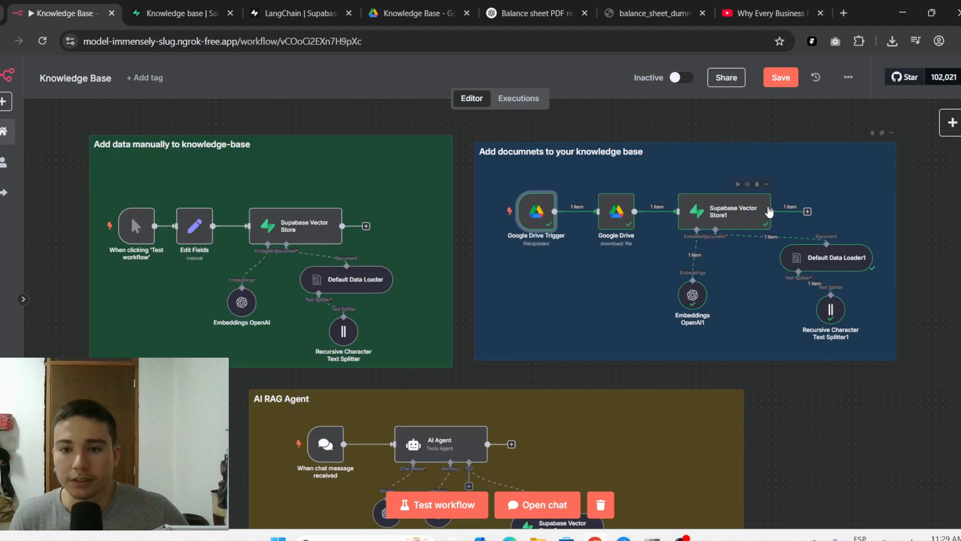
{"action": "scroll", "coordinate": [628, 214], "scroll_direction": "up", "scroll_amount": 1}
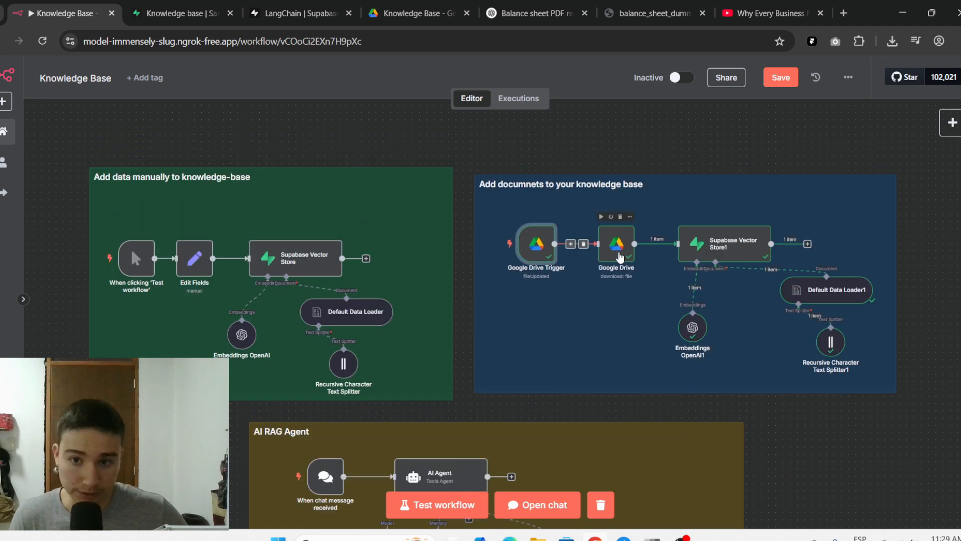
{"action": "left_click", "coordinate": [620, 253]}
{"action": "double_click", "coordinate": [619, 253]}
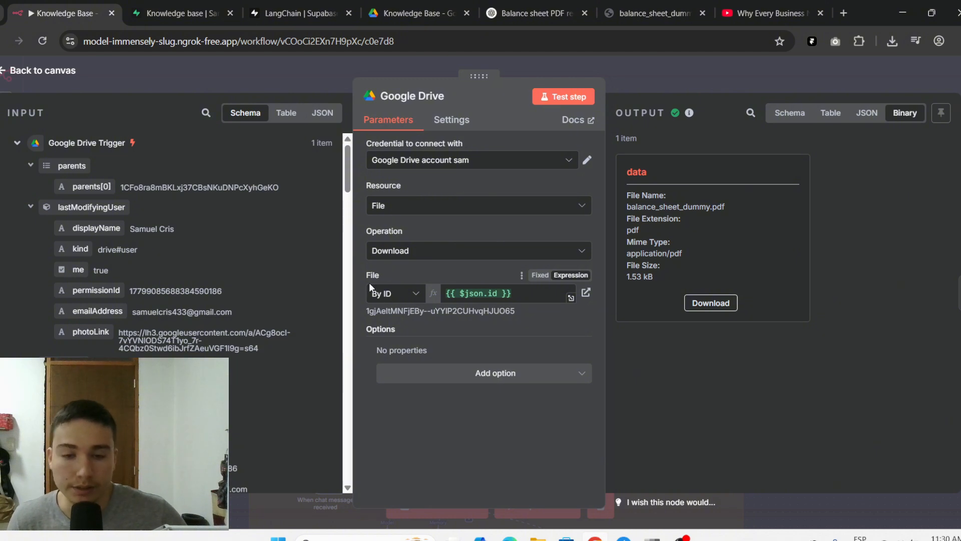
{"action": "scroll", "coordinate": [258, 289], "scroll_direction": "down", "scroll_amount": 15}
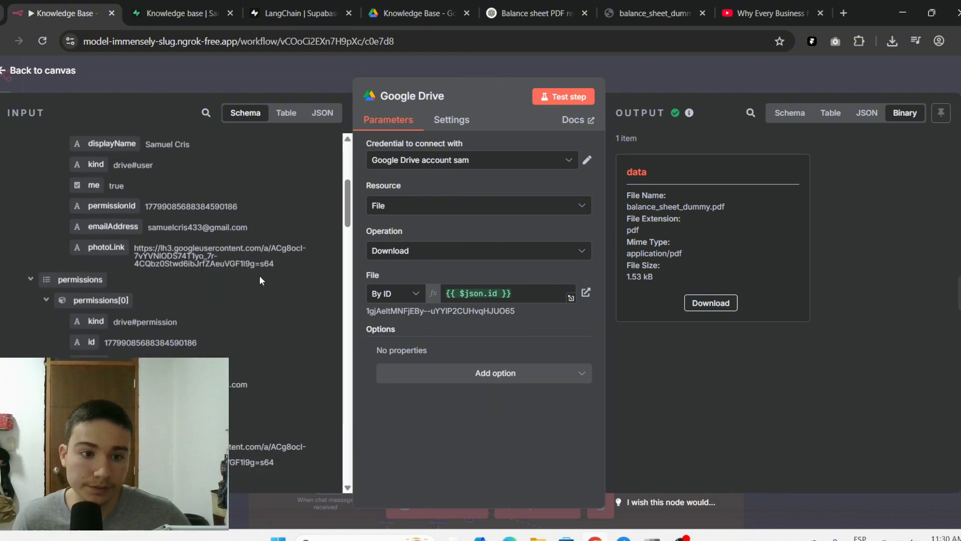
{"action": "scroll", "coordinate": [260, 275], "scroll_direction": "down", "scroll_amount": 10}
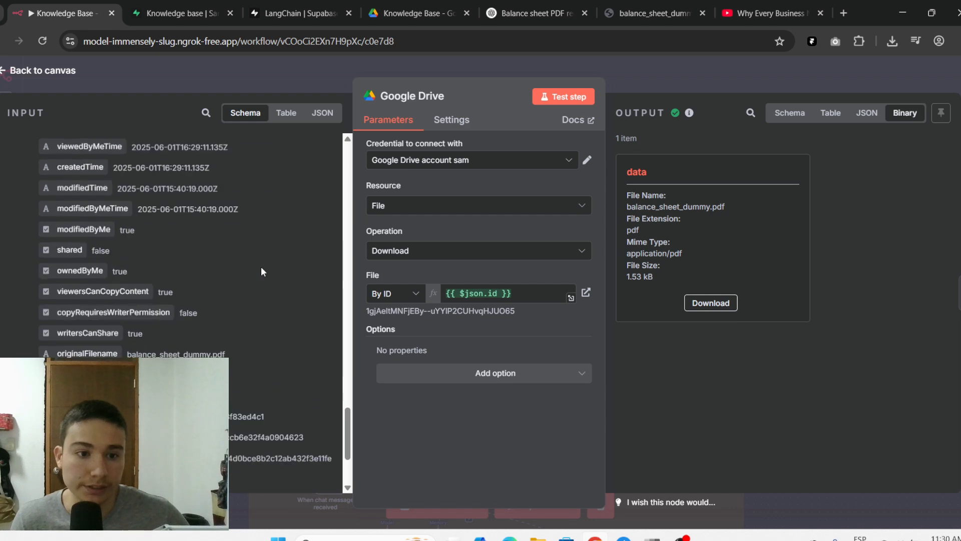
{"action": "scroll", "coordinate": [241, 368], "scroll_direction": "up", "scroll_amount": 10}
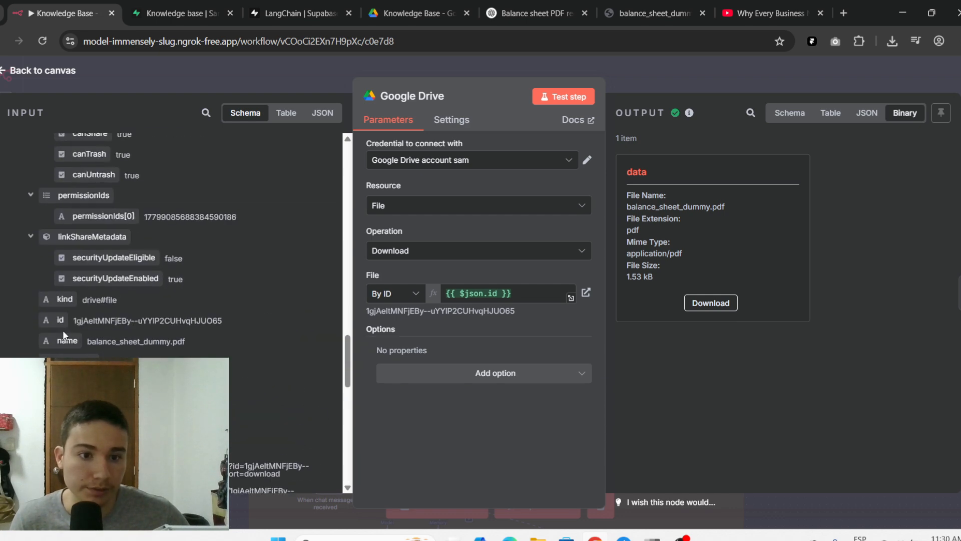
{"action": "scroll", "coordinate": [159, 301], "scroll_direction": "up", "scroll_amount": 10}
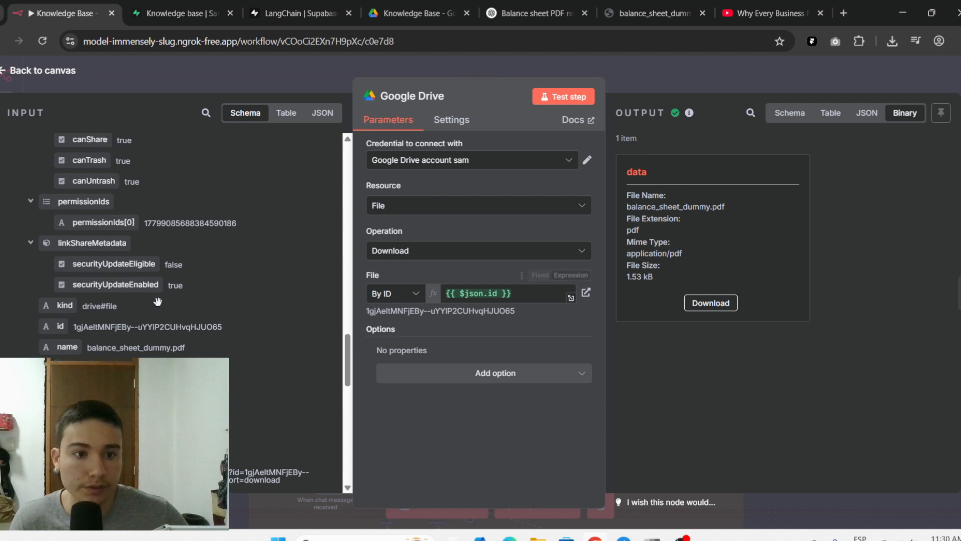
{"action": "scroll", "coordinate": [162, 309], "scroll_direction": "up", "scroll_amount": 2}
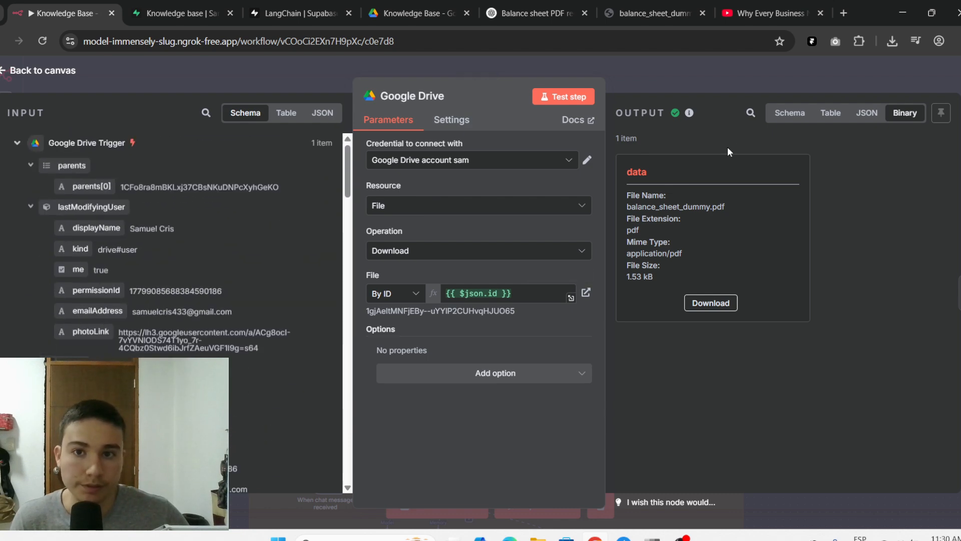
{"action": "left_click", "coordinate": [704, 79]}
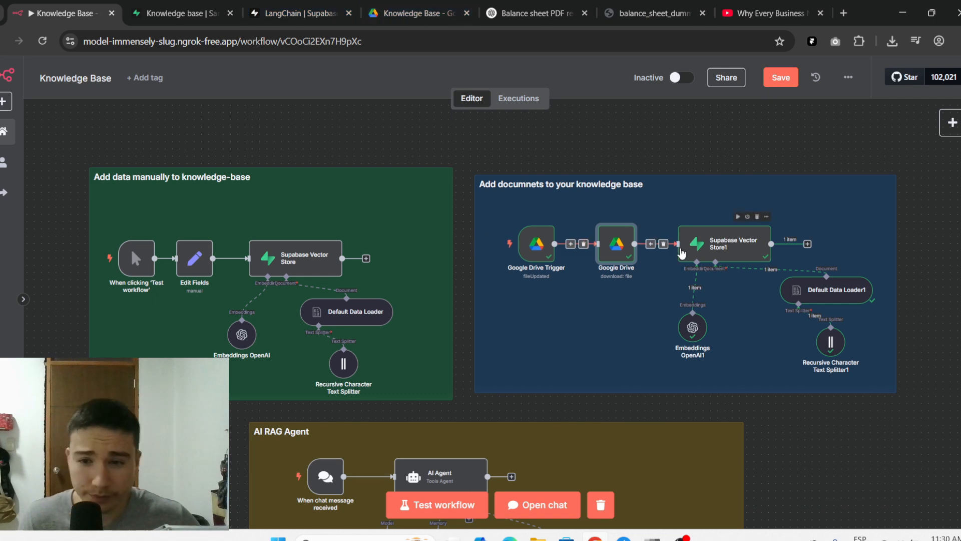
Step: Reposition the Default Data Loader1 and Recursive Character Text Splitter1 nodes slightly, and inspect Default Data Loader1's parameters and output
{"action": "left_click_drag", "start_coordinate": [819, 290], "coordinate": [810, 297]}
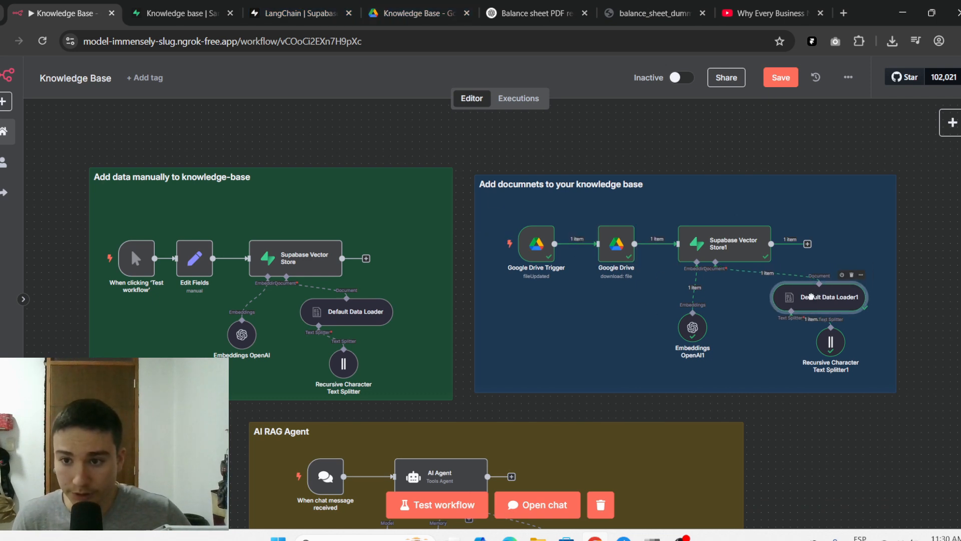
{"action": "left_click_drag", "start_coordinate": [829, 341], "coordinate": [829, 355]}
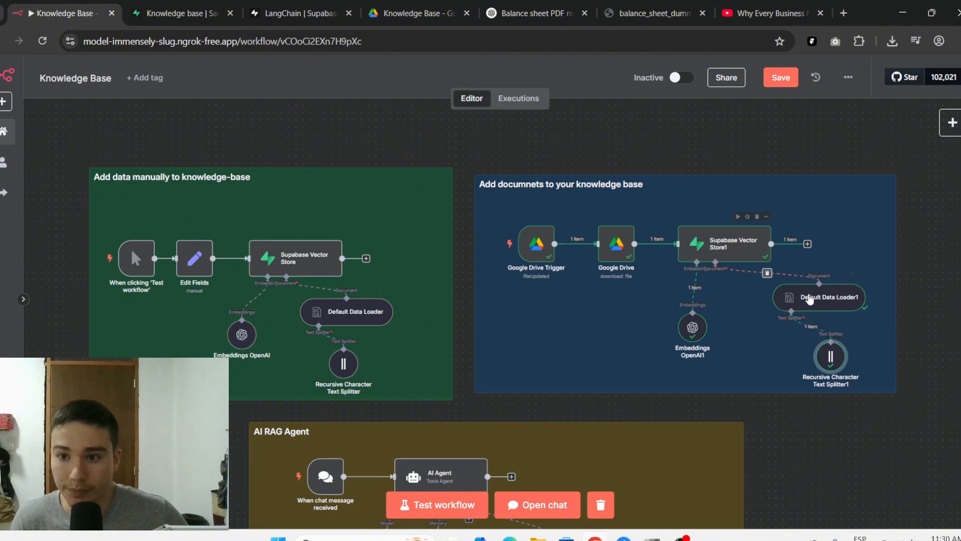
{"action": "double_click", "coordinate": [815, 300]}
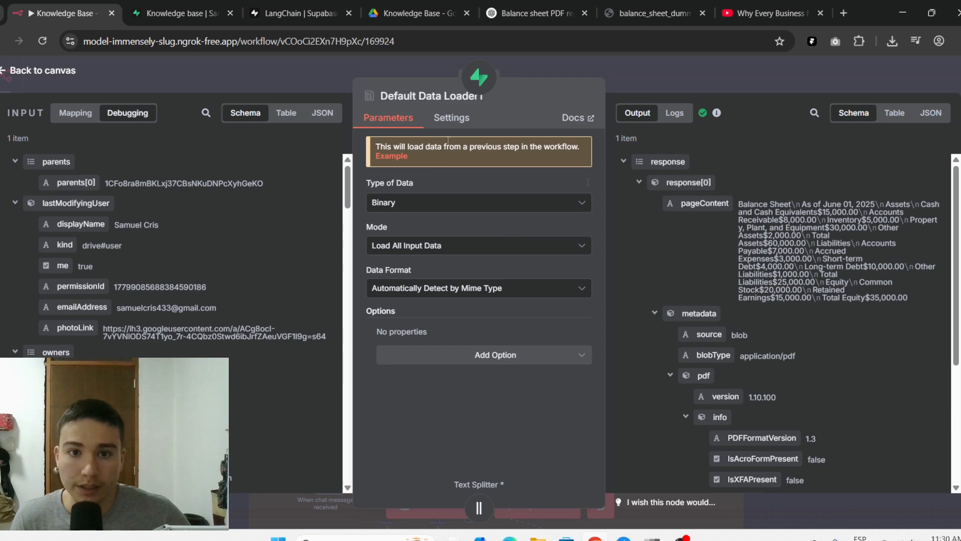
{"action": "left_click", "coordinate": [750, 72]}
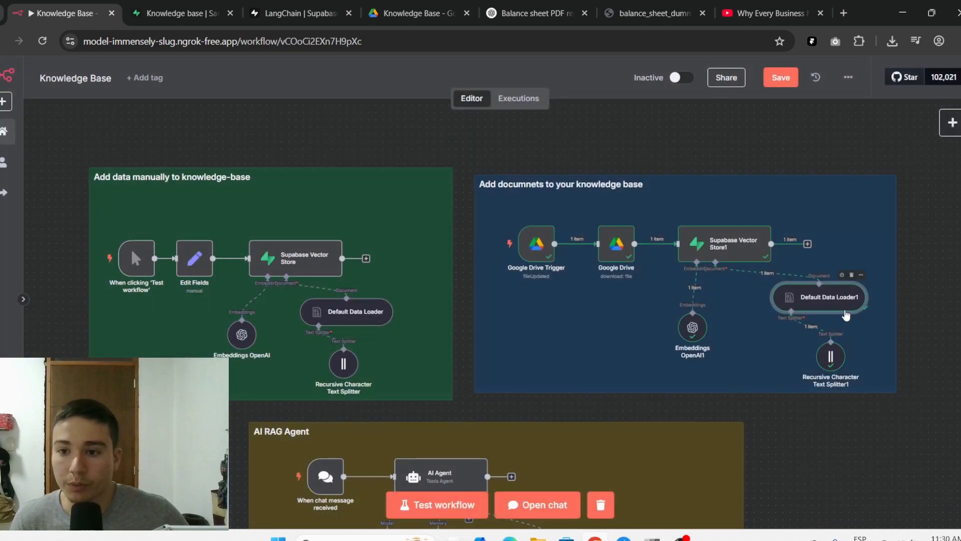
{"action": "double_click", "coordinate": [831, 303]}
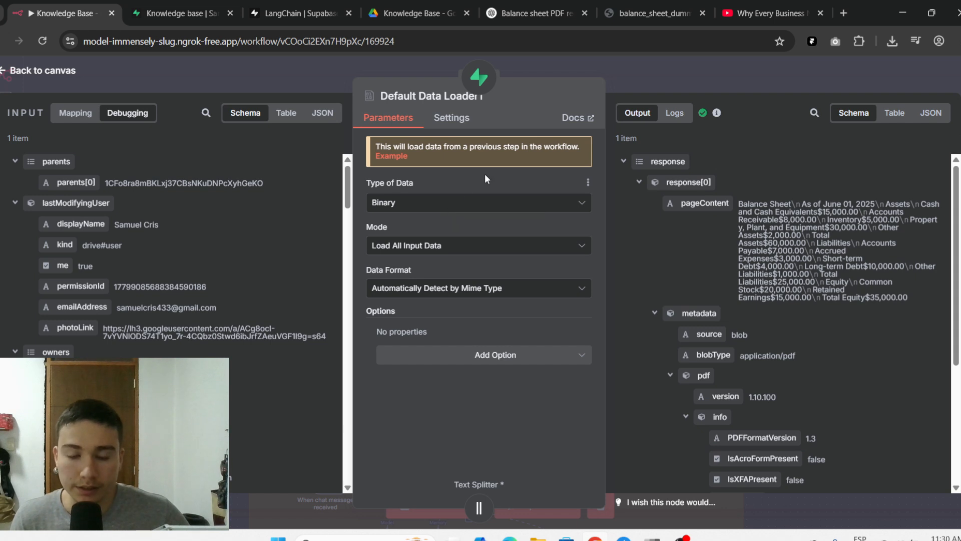
Step: Review the Type of Data options in Default Data Loader1, keep Binary, and return to the canvas
{"action": "left_click", "coordinate": [494, 205]}
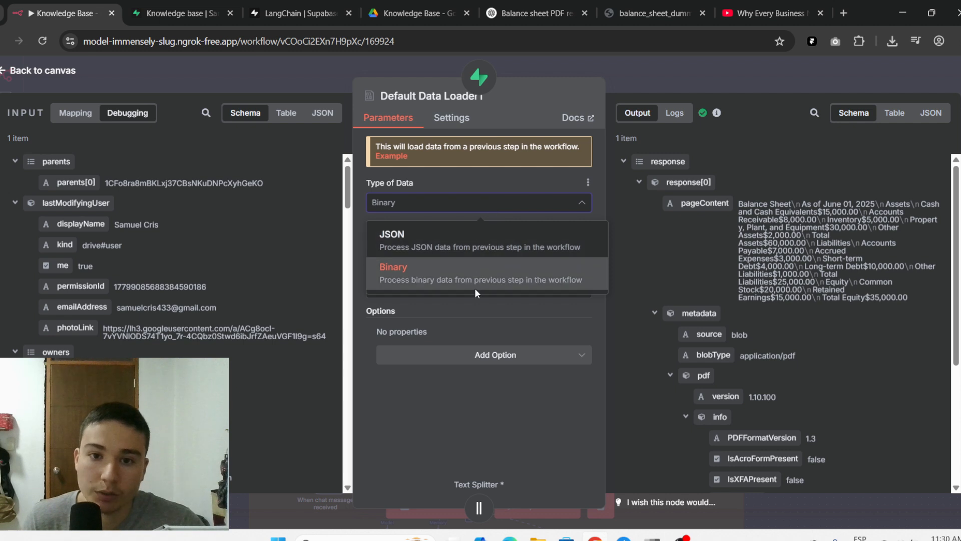
{"action": "left_click", "coordinate": [507, 179]}
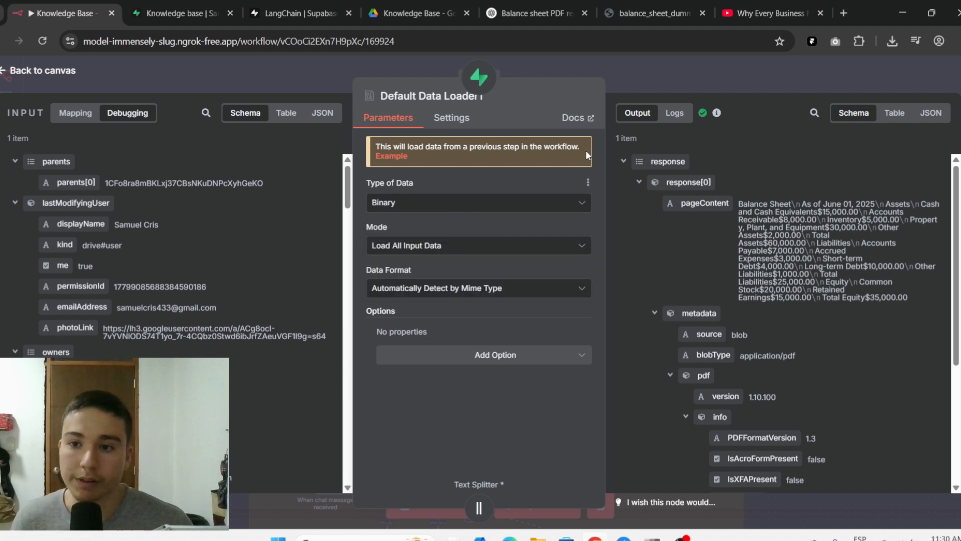
{"action": "left_click", "coordinate": [708, 76]}
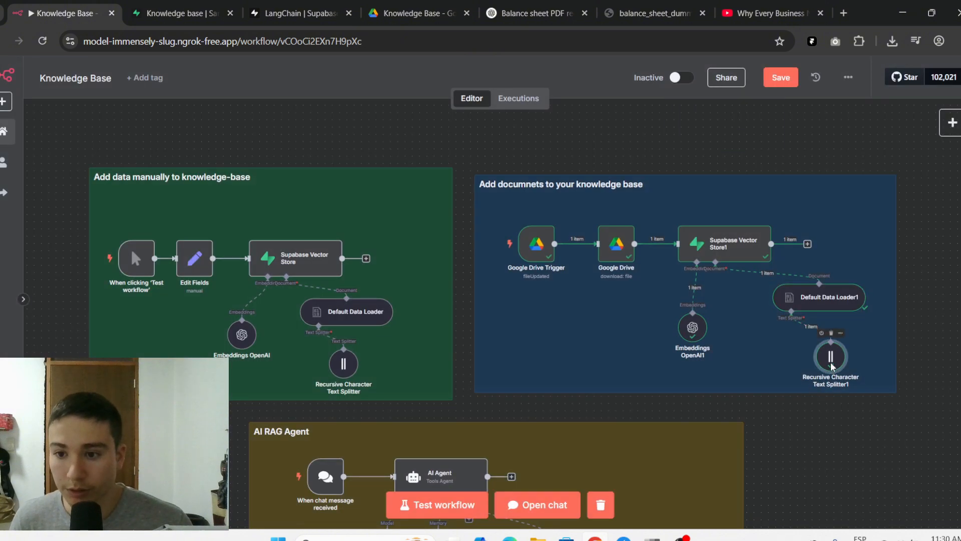
Step: Inspect Recursive Character Text Splitter1's chunk size, overlap and output, with a brief look at the Supabase documents table, and return to the canvas
{"action": "double_click", "coordinate": [804, 355]}
{"action": "left_click", "coordinate": [667, 85]}
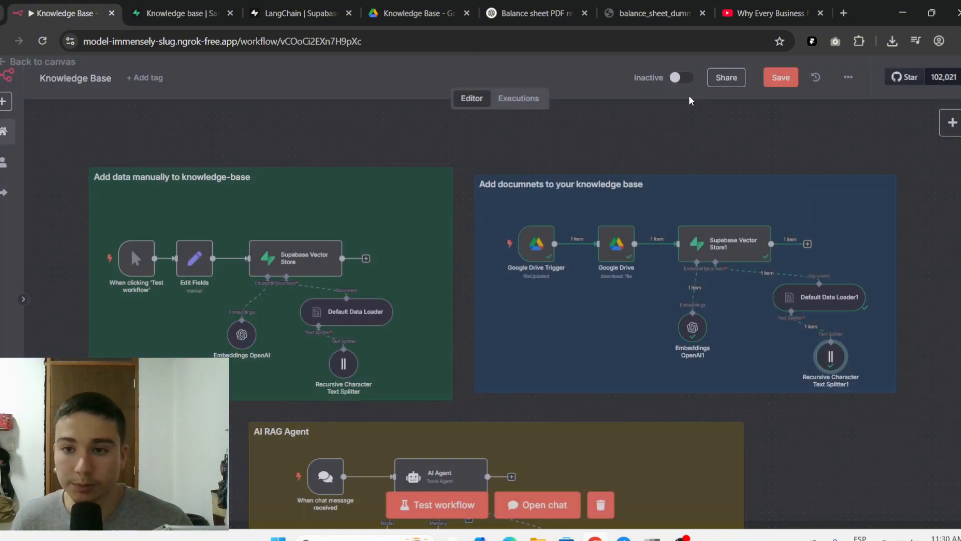
{"action": "double_click", "coordinate": [831, 356]}
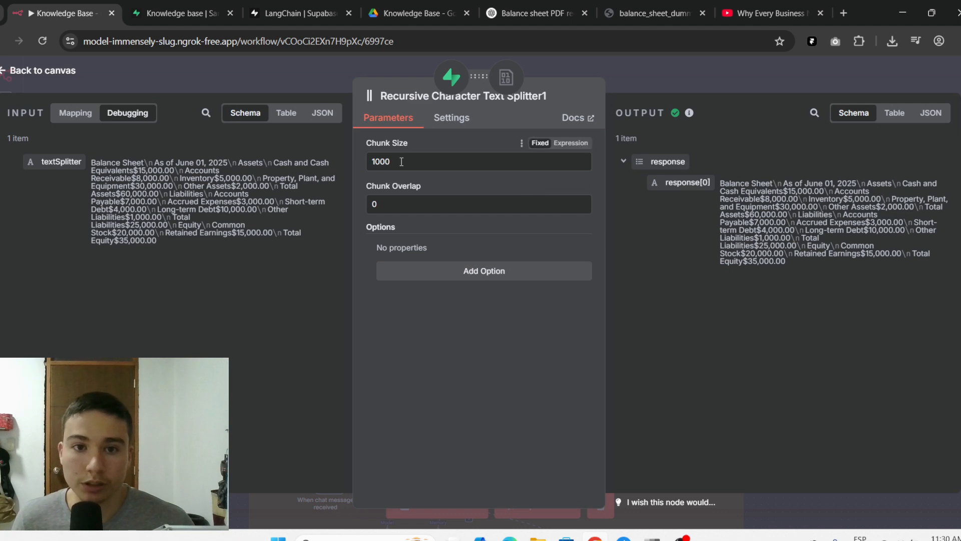
{"action": "left_click", "coordinate": [178, 13]}
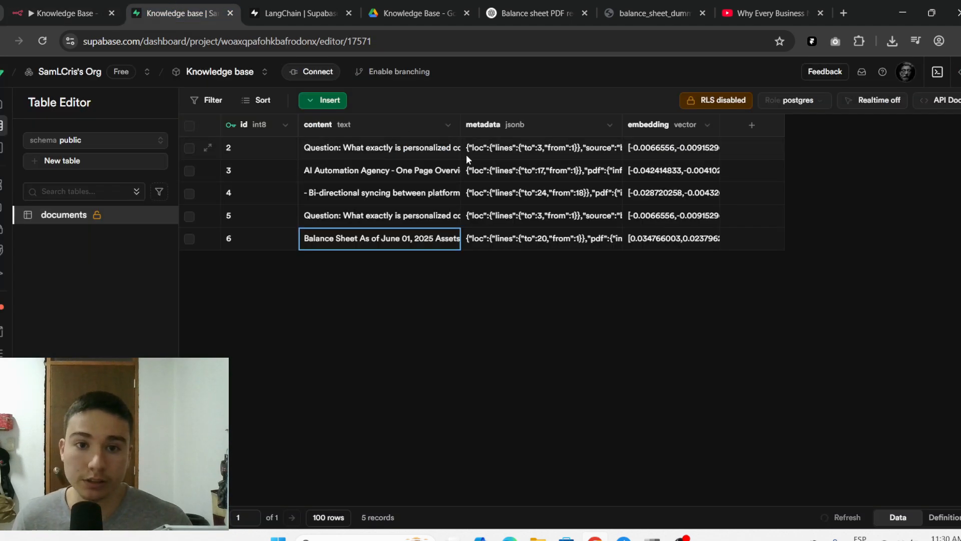
{"action": "left_click", "coordinate": [120, 6]}
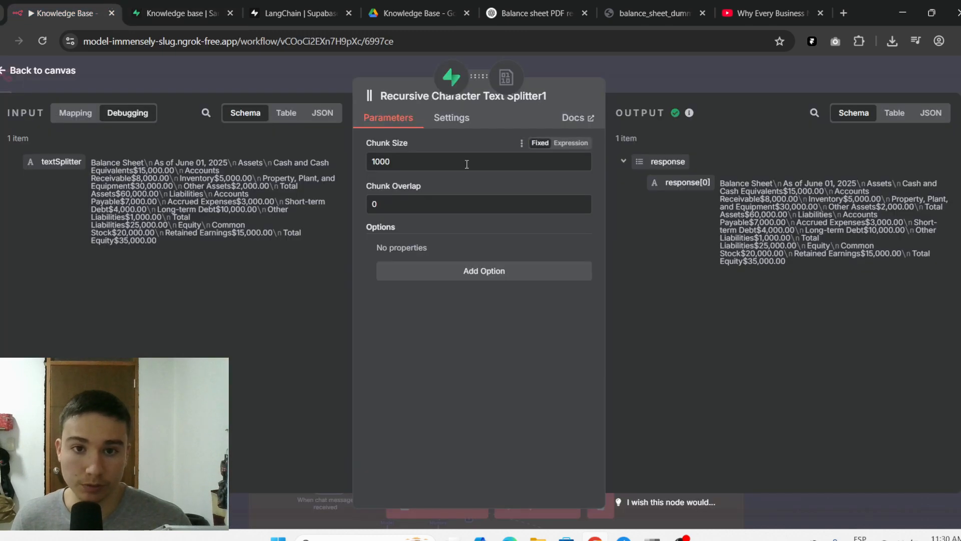
{"action": "left_click", "coordinate": [681, 74]}
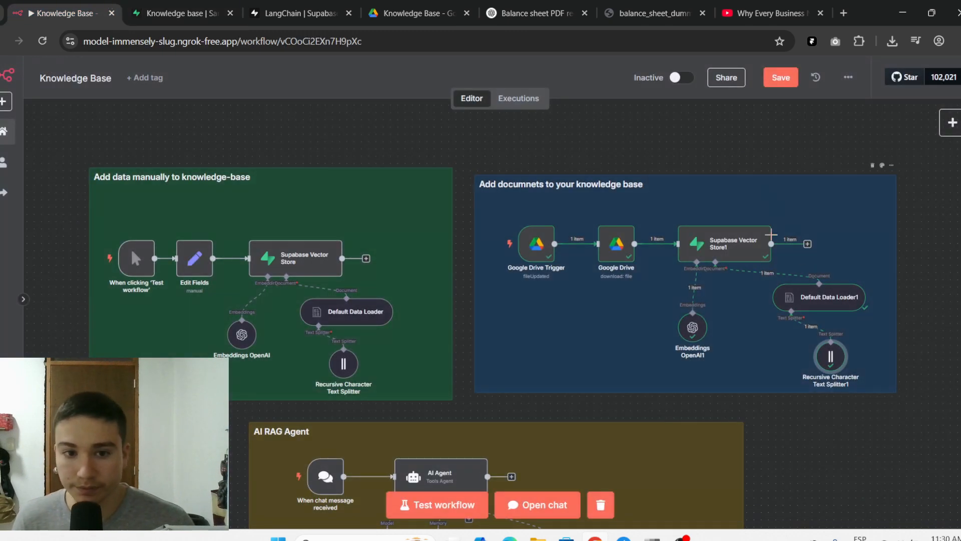
Step: Clear the previous execution data of the AI RAG Agent workflow and hide the chat
{"action": "scroll", "coordinate": [408, 146], "scroll_direction": "down", "scroll_amount": 2}
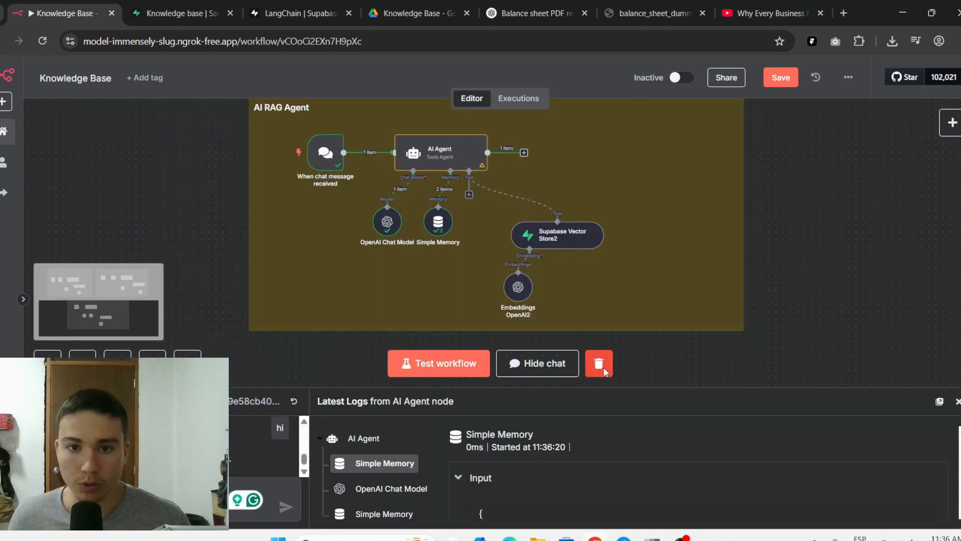
{"action": "left_click", "coordinate": [599, 363]}
{"action": "scroll", "coordinate": [660, 338], "scroll_direction": "up", "scroll_amount": 3}
{"action": "scroll", "coordinate": [230, 207], "scroll_direction": "up", "scroll_amount": 2}
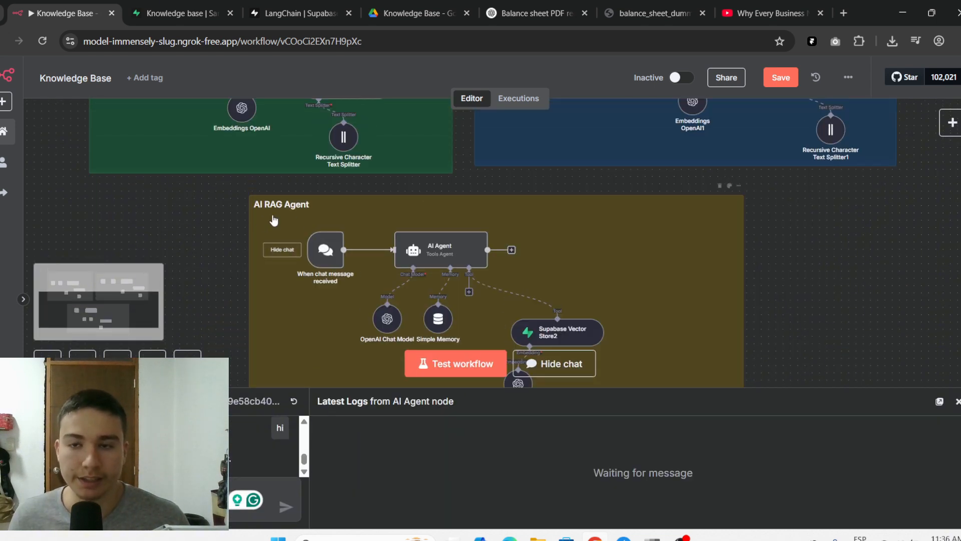
{"action": "scroll", "coordinate": [548, 205], "scroll_direction": "up", "scroll_amount": 1}
{"action": "scroll", "coordinate": [549, 205], "scroll_direction": "down", "scroll_amount": 2}
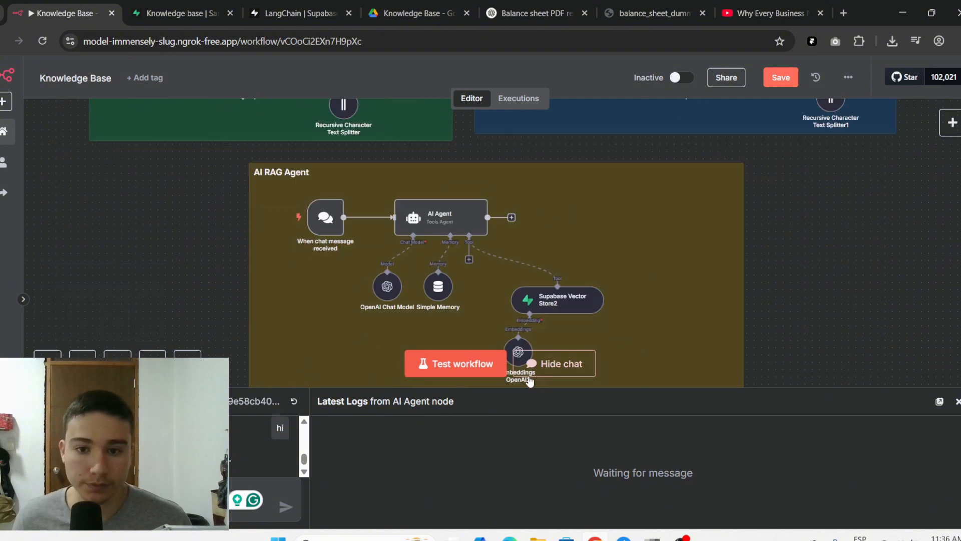
{"action": "left_click", "coordinate": [560, 364]}
{"action": "scroll", "coordinate": [273, 256], "scroll_direction": "up", "scroll_amount": 2}
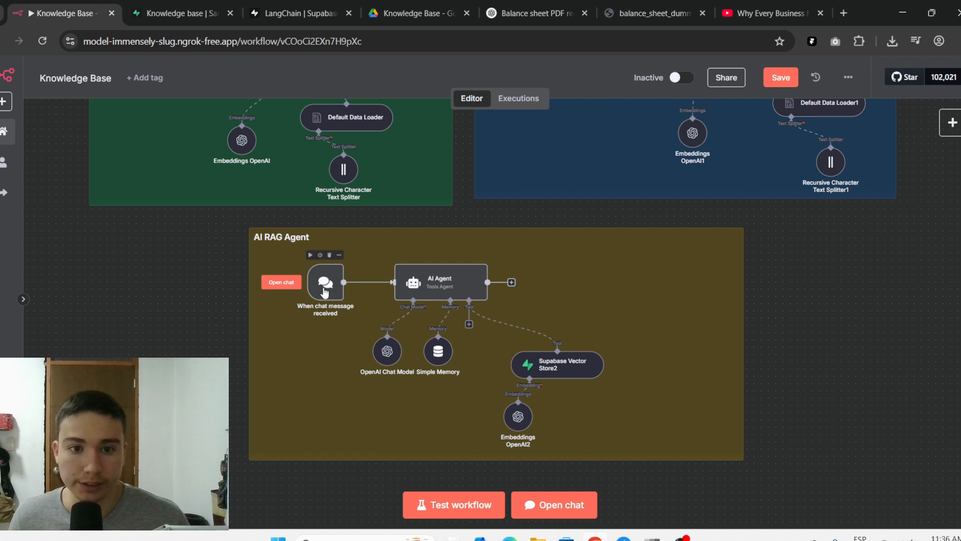
Step: Open the chat, ask the AI RAG Agent "what is my short term debt", and enlarge the chat and log area
{"action": "left_click", "coordinate": [293, 284]}
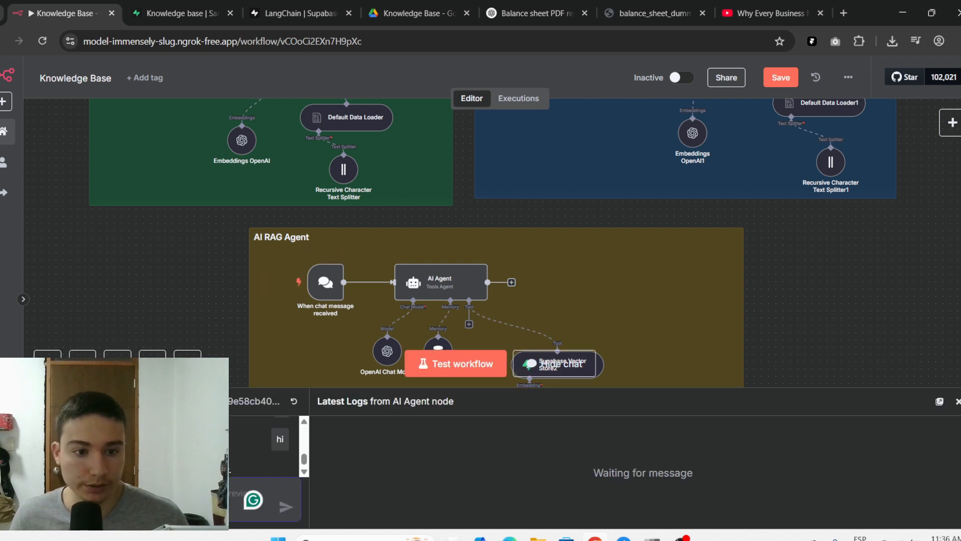
{"action": "type", "text": "hi"}
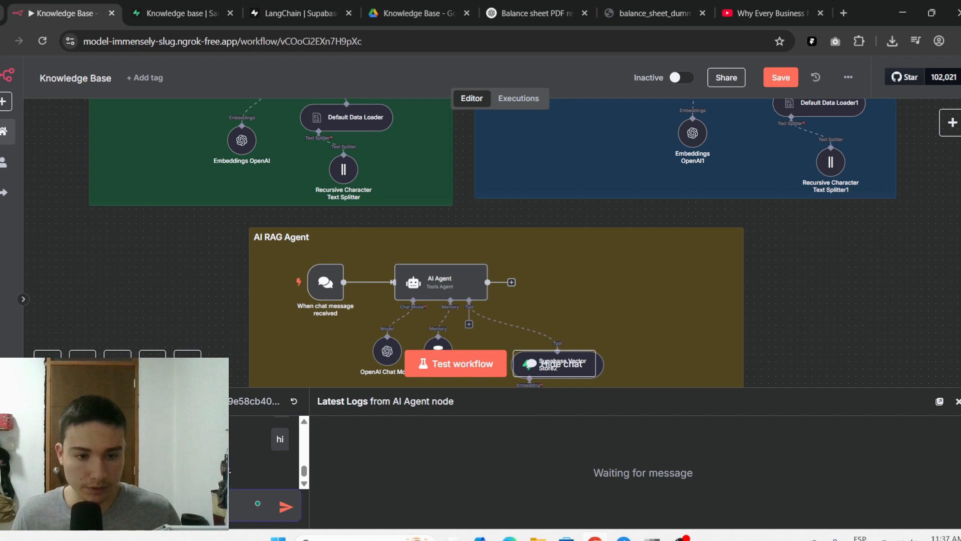
{"action": "key", "text": "Return"}
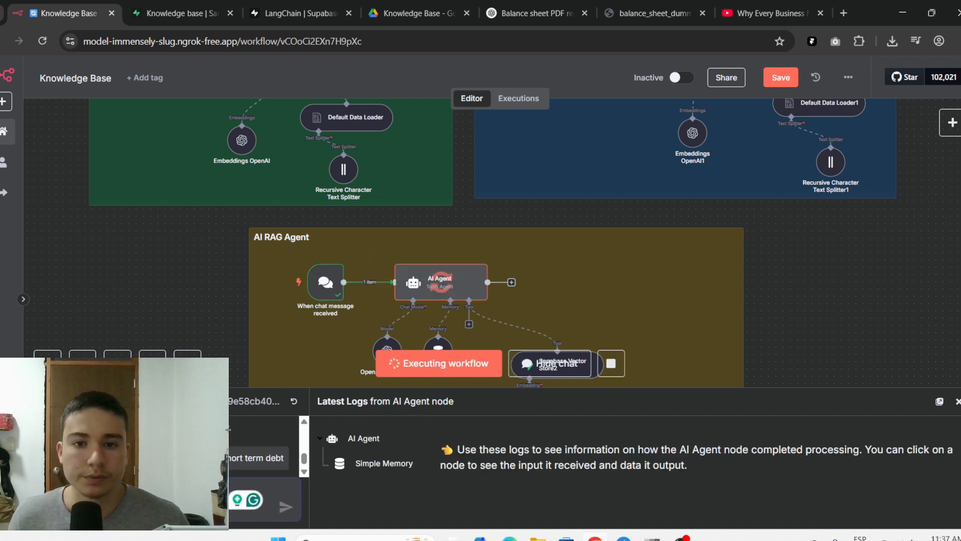
{"action": "scroll", "coordinate": [829, 253], "scroll_direction": "down", "scroll_amount": 1}
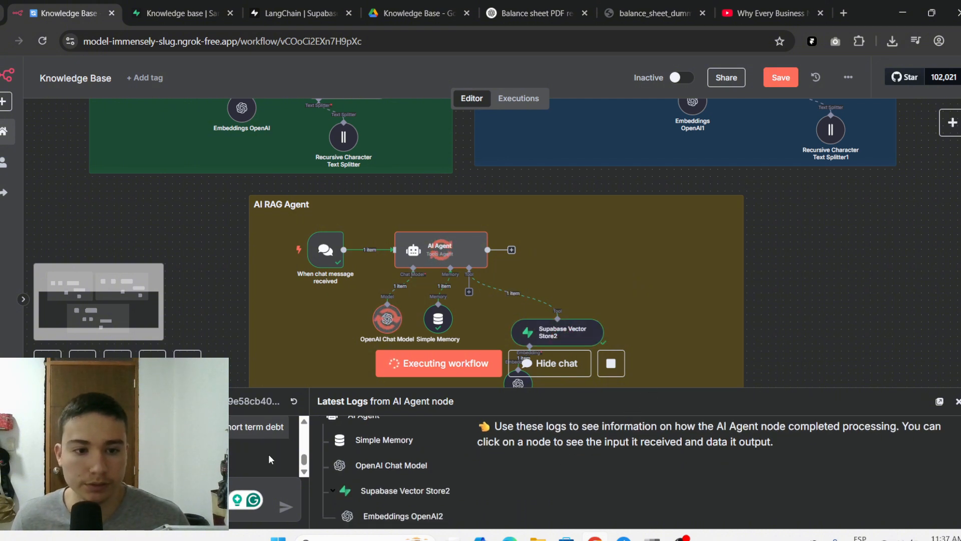
{"action": "left_click_drag", "start_coordinate": [322, 387], "coordinate": [345, 310]}
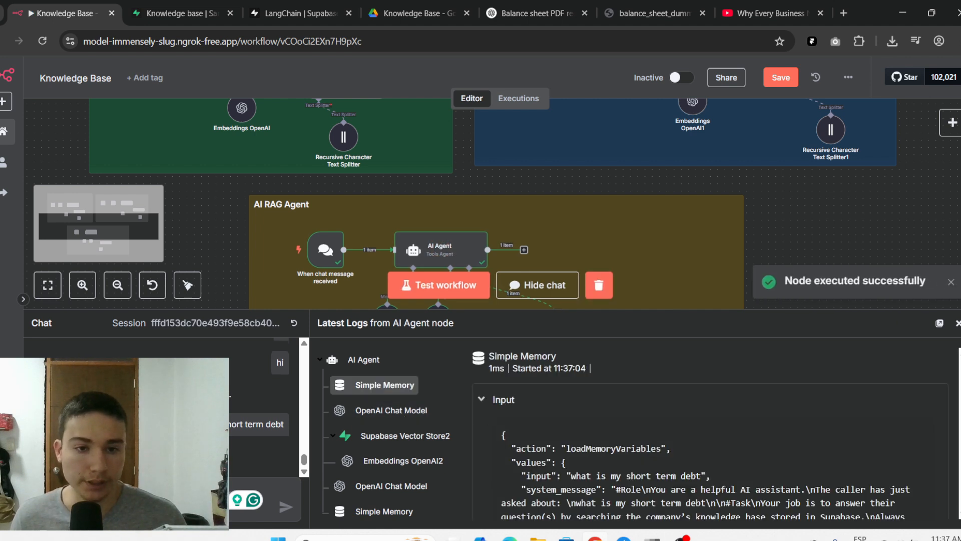
Step: Switch to balance_sheet_dummy.pdf and highlight the Short-term Debt line under Liabilities to check the agent's answer
{"action": "left_click", "coordinate": [666, 11]}
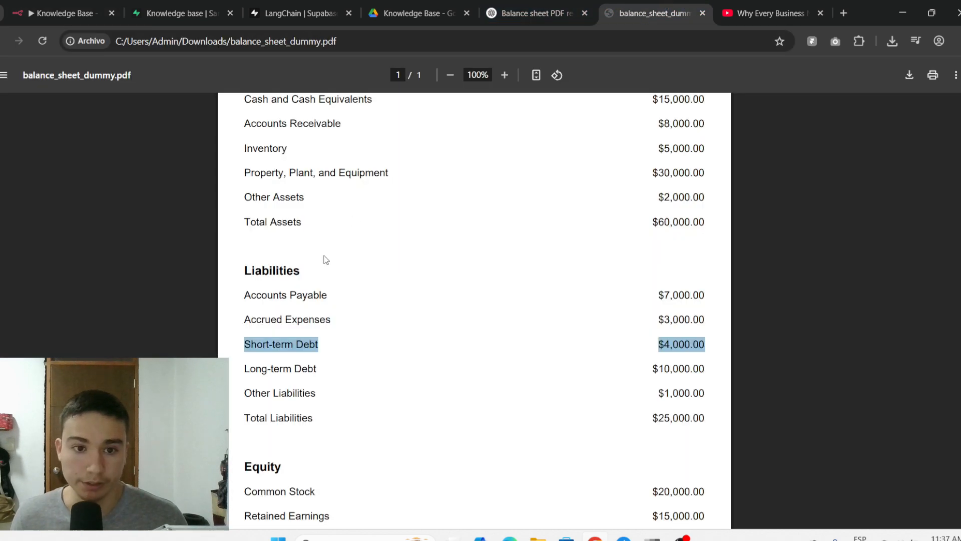
{"action": "scroll", "coordinate": [326, 259], "scroll_direction": "down", "scroll_amount": 1}
{"action": "left_click", "coordinate": [475, 290]}
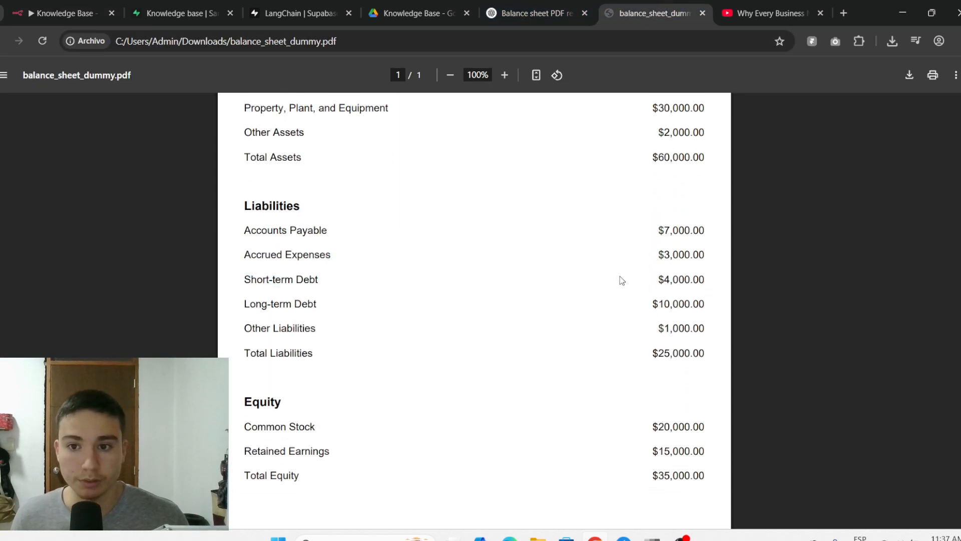
{"action": "left_click_drag", "start_coordinate": [710, 280], "coordinate": [224, 278]}
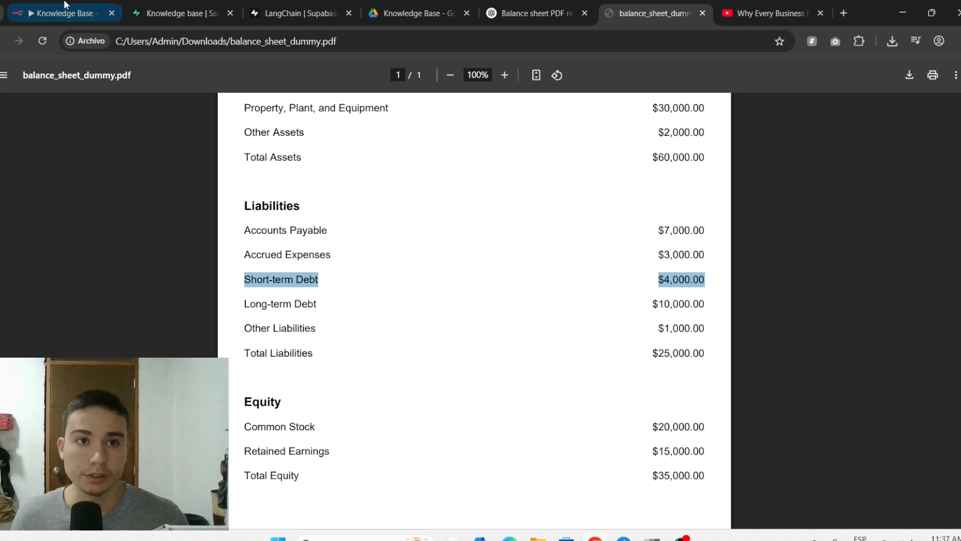
Step: Return to the n8n workflow, shrink the chat and log area, and inspect the When chat message received node's output
{"action": "left_click", "coordinate": [62, 12]}
{"action": "left_click_drag", "start_coordinate": [706, 311], "coordinate": [710, 475]}
{"action": "scroll", "coordinate": [798, 322], "scroll_direction": "down", "scroll_amount": 3}
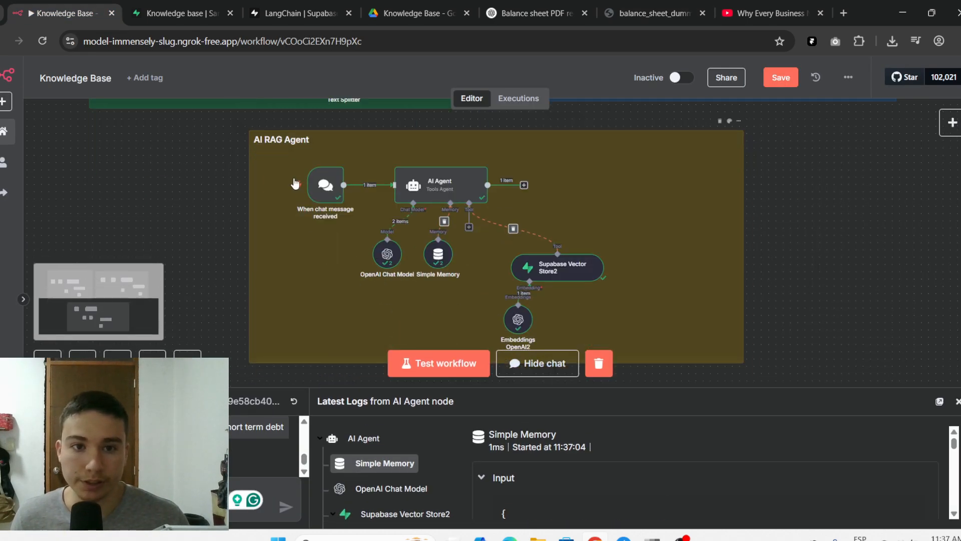
{"action": "double_click", "coordinate": [324, 194]}
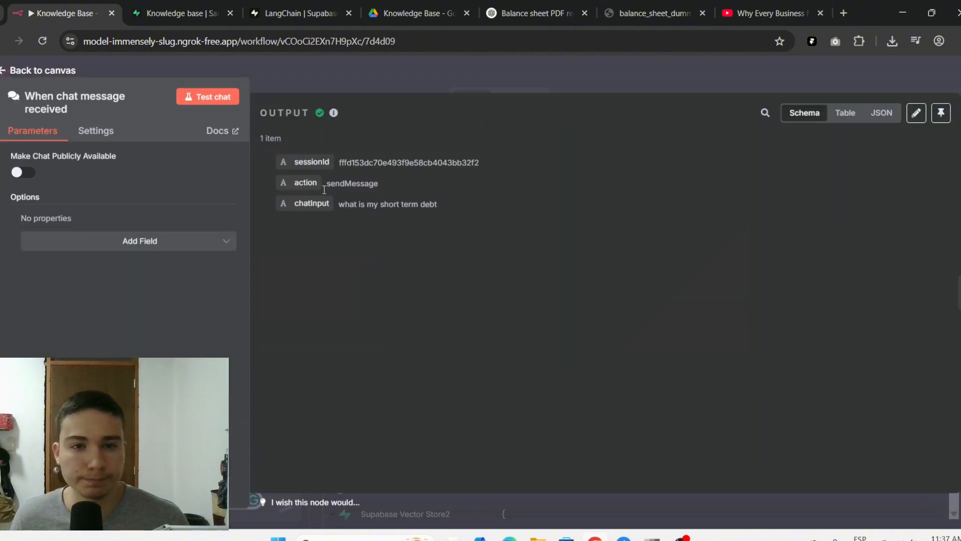
{"action": "left_click", "coordinate": [472, 76]}
Step: Inspect the AI Agent node's prompt and read its expanded system message, highlighting the chatInput expression, and return to the canvas
{"action": "double_click", "coordinate": [454, 192]}
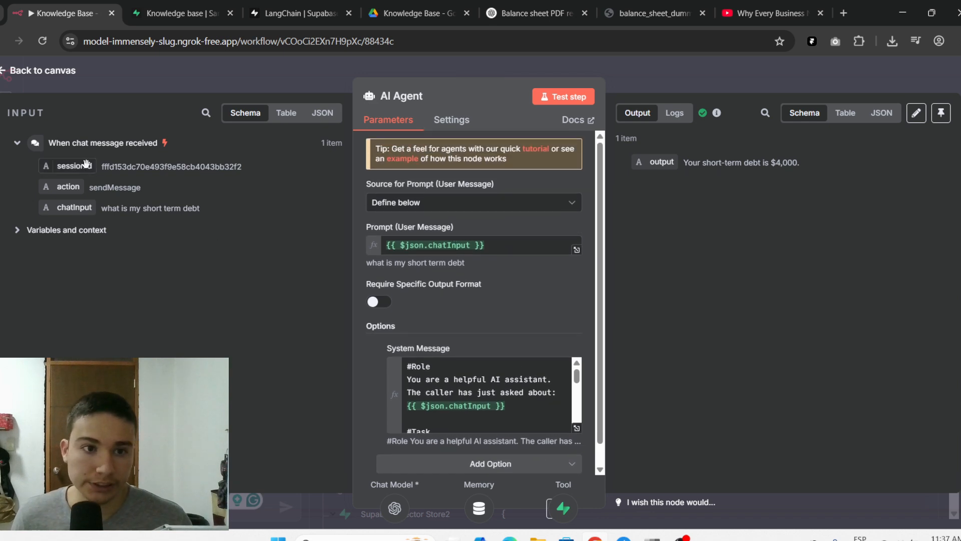
{"action": "scroll", "coordinate": [457, 250], "scroll_direction": "down", "scroll_amount": 1}
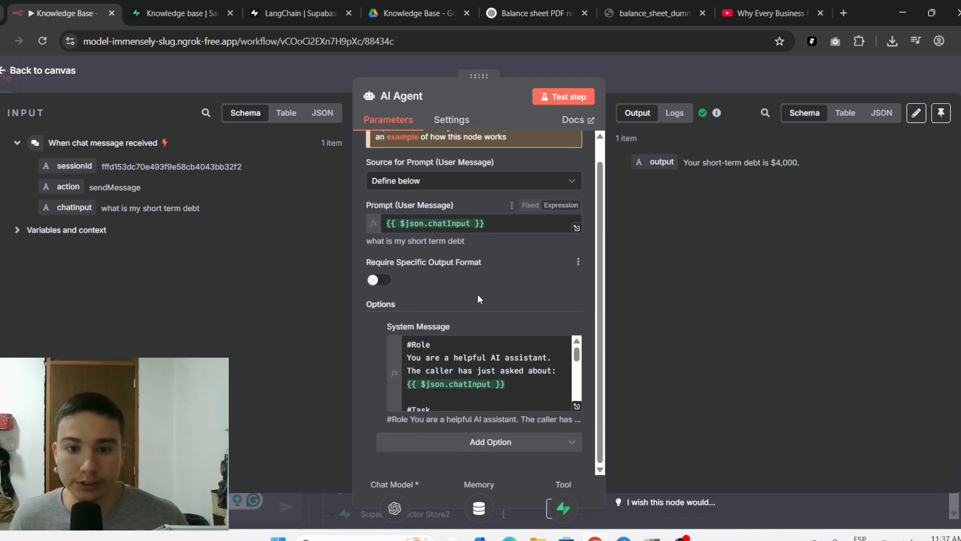
{"action": "left_click", "coordinate": [577, 408]}
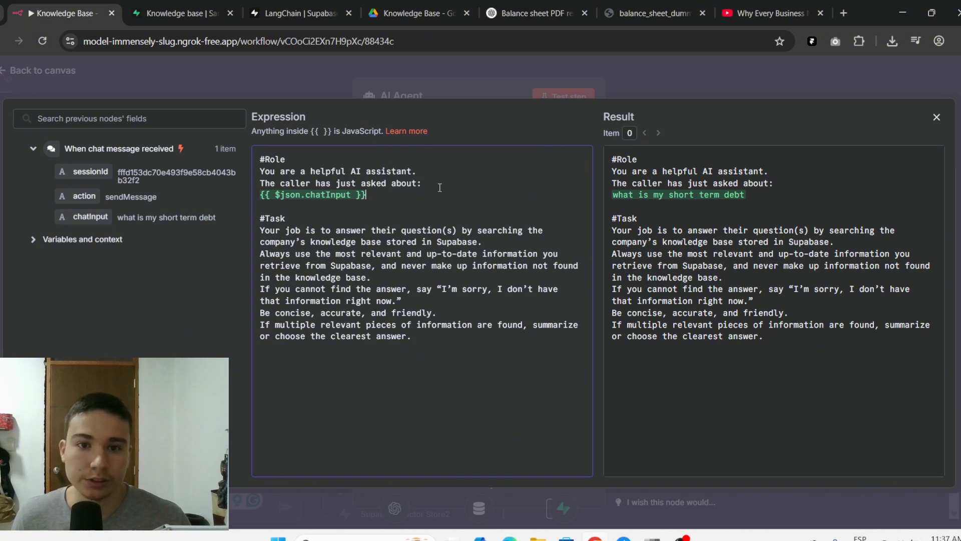
{"action": "left_click_drag", "start_coordinate": [415, 195], "coordinate": [261, 195]}
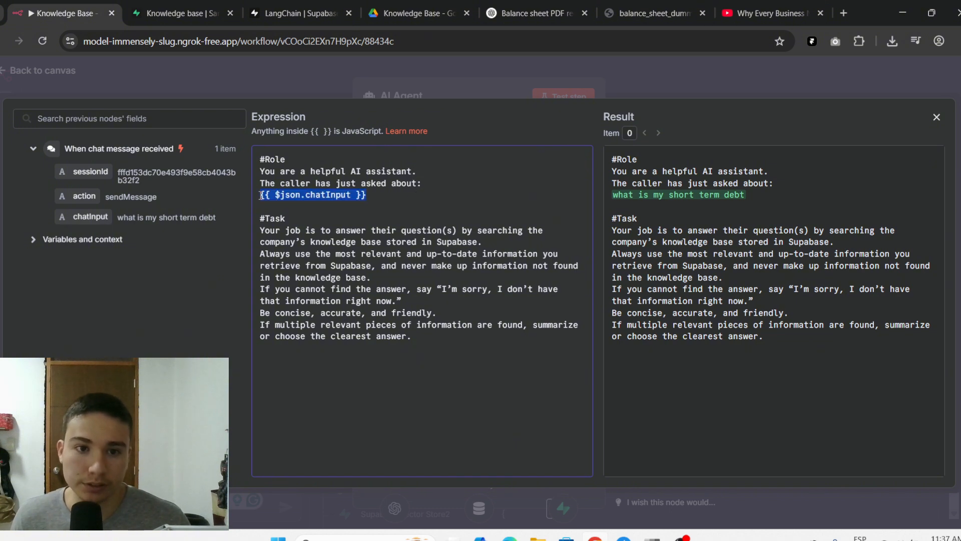
{"action": "left_click", "coordinate": [406, 210]}
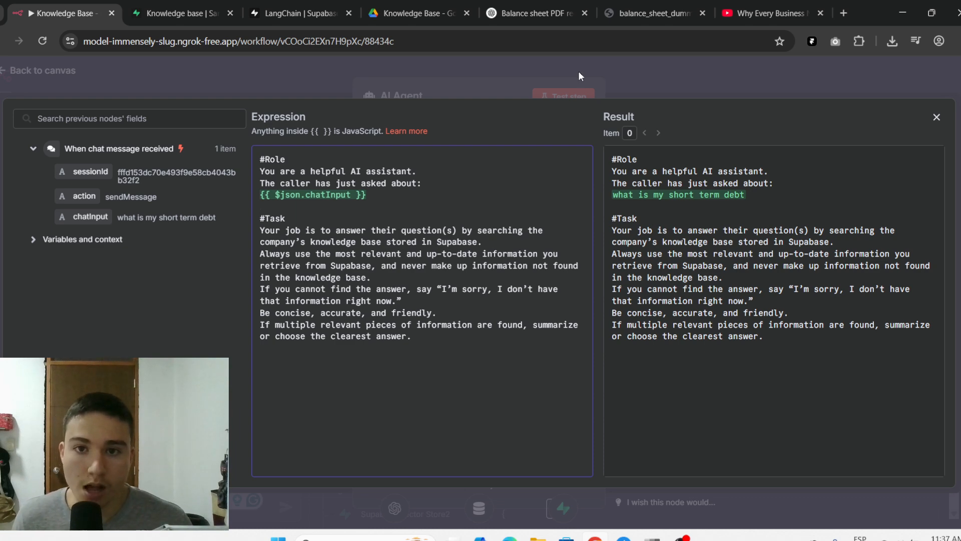
{"action": "left_click", "coordinate": [477, 61]}
{"action": "left_click", "coordinate": [482, 67]}
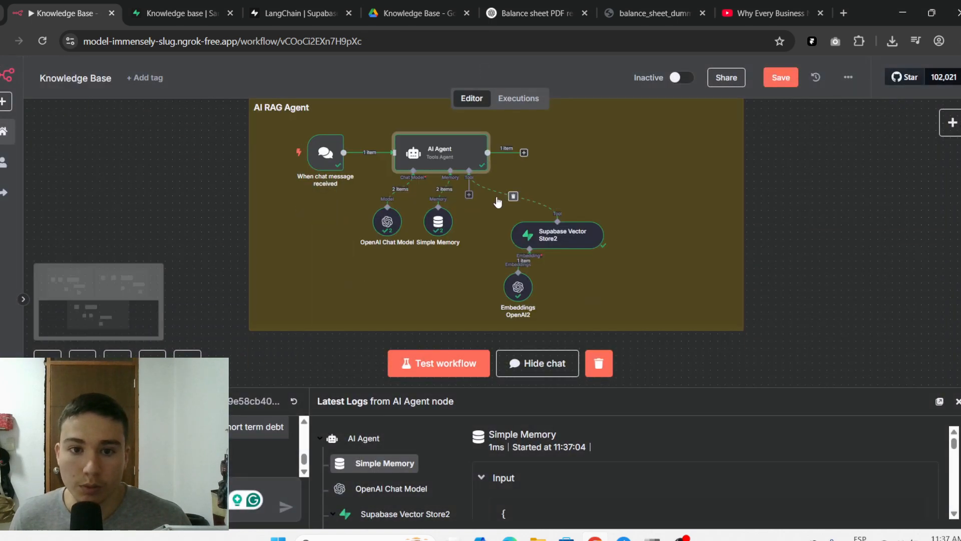
Step: Move the OpenAI Chat Model node slightly away from Simple Memory and inspect the parameters of both nodes
{"action": "scroll", "coordinate": [481, 204], "scroll_direction": "up", "scroll_amount": 1}
{"action": "left_click_drag", "start_coordinate": [388, 260], "coordinate": [373, 259]}
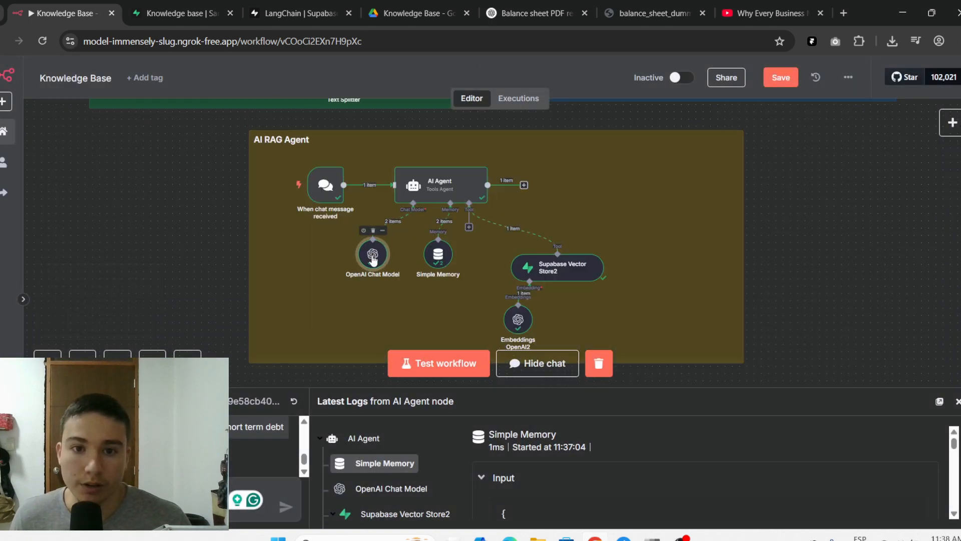
{"action": "double_click", "coordinate": [373, 257]}
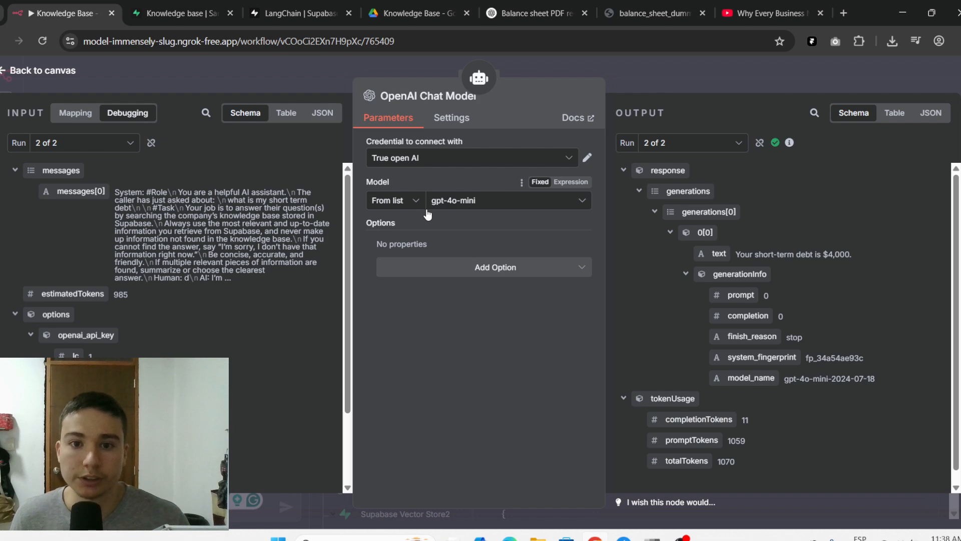
{"action": "left_click", "coordinate": [714, 83]}
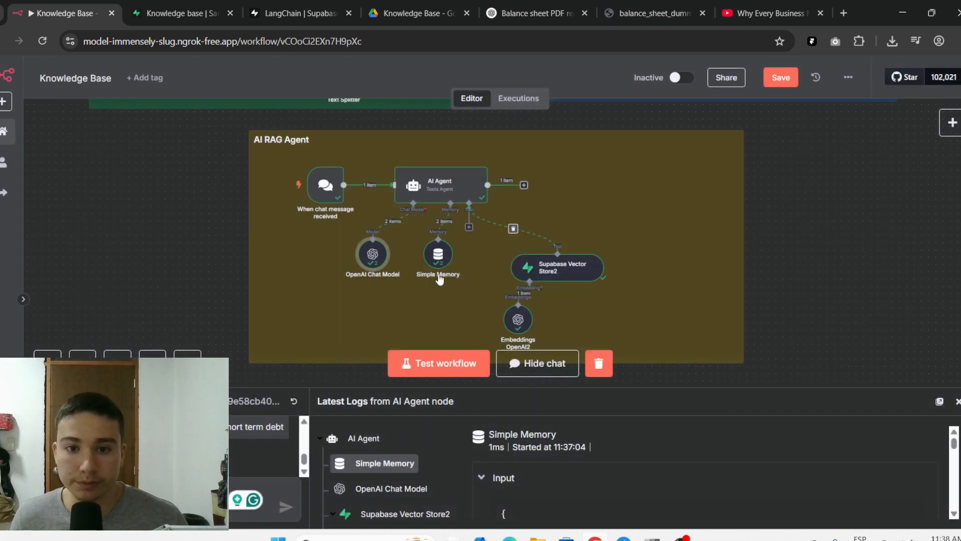
{"action": "double_click", "coordinate": [438, 258]}
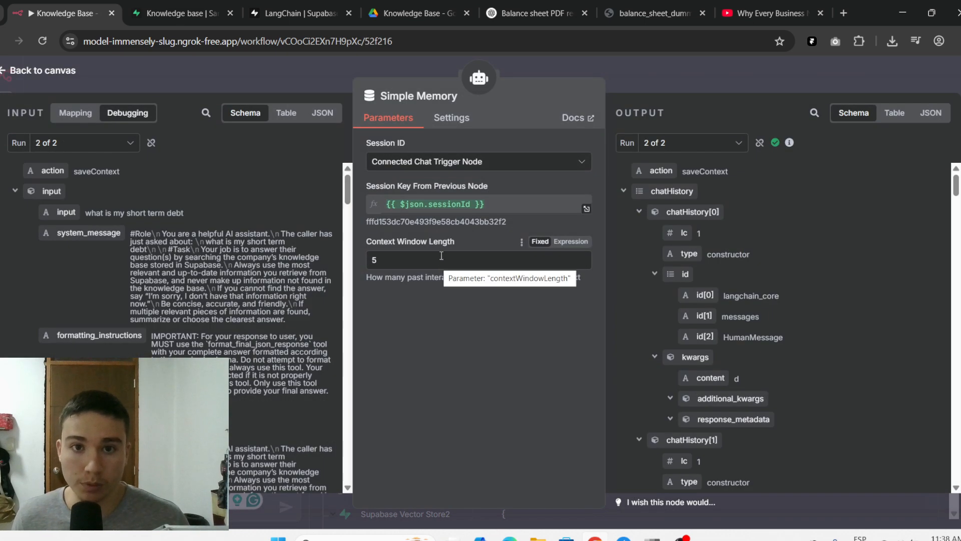
{"action": "left_click", "coordinate": [678, 83]}
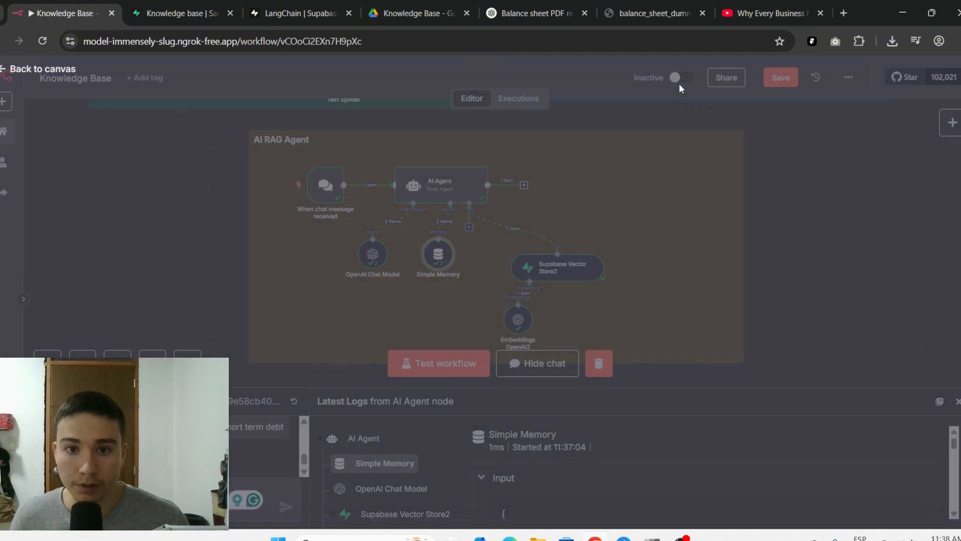
Step: Move the Supabase Vector Store2 node slightly up and inspect its retrieval parameters and output
{"action": "left_click_drag", "start_coordinate": [552, 268], "coordinate": [553, 245]}
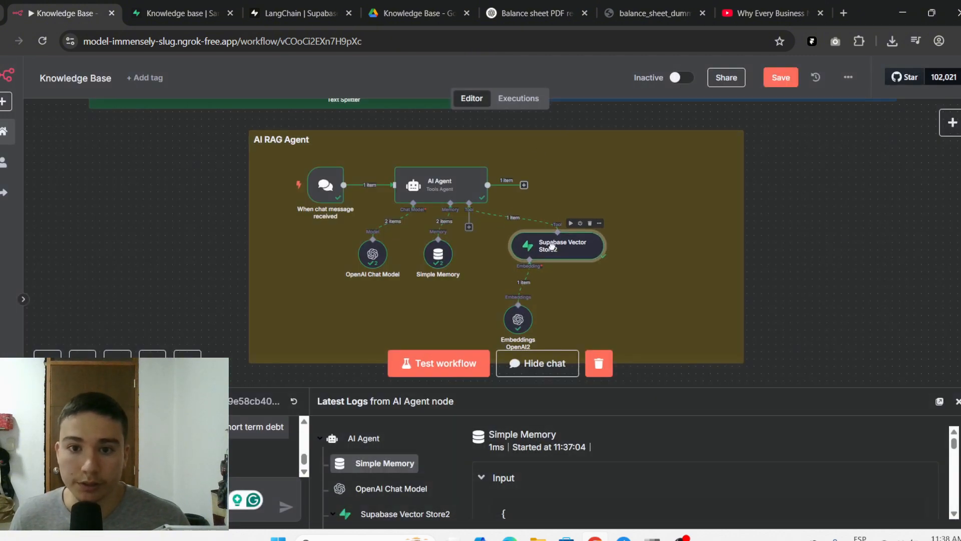
{"action": "double_click", "coordinate": [557, 250]}
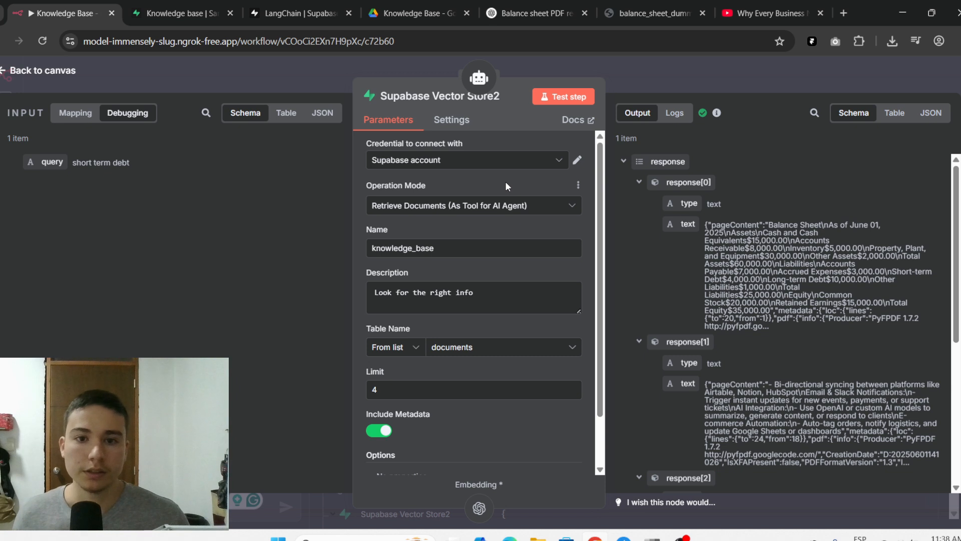
Step: Review the Supabase Vector Store2 tool's name, description, table name and limit settings, and return to the canvas
{"action": "left_click", "coordinate": [465, 256]}
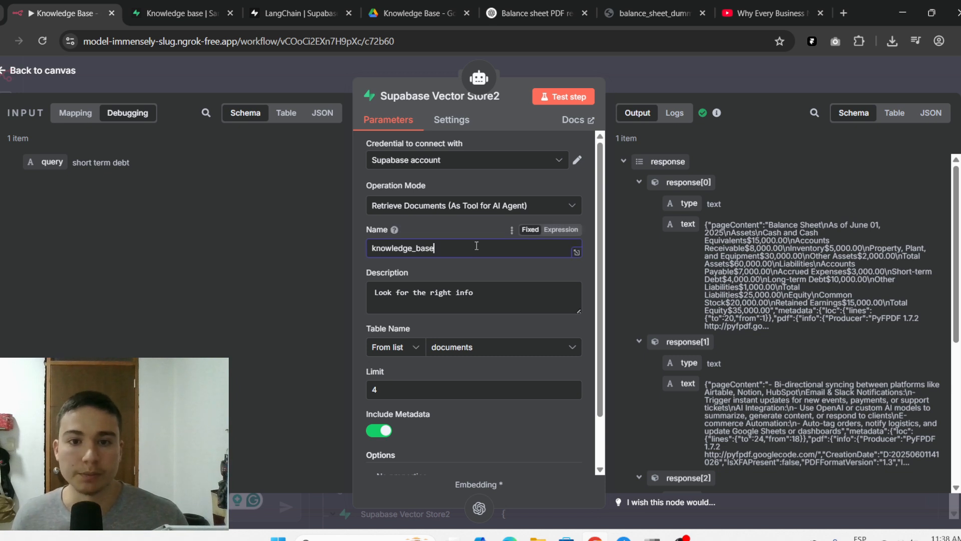
{"action": "mouse_move", "coordinate": [394, 230]}
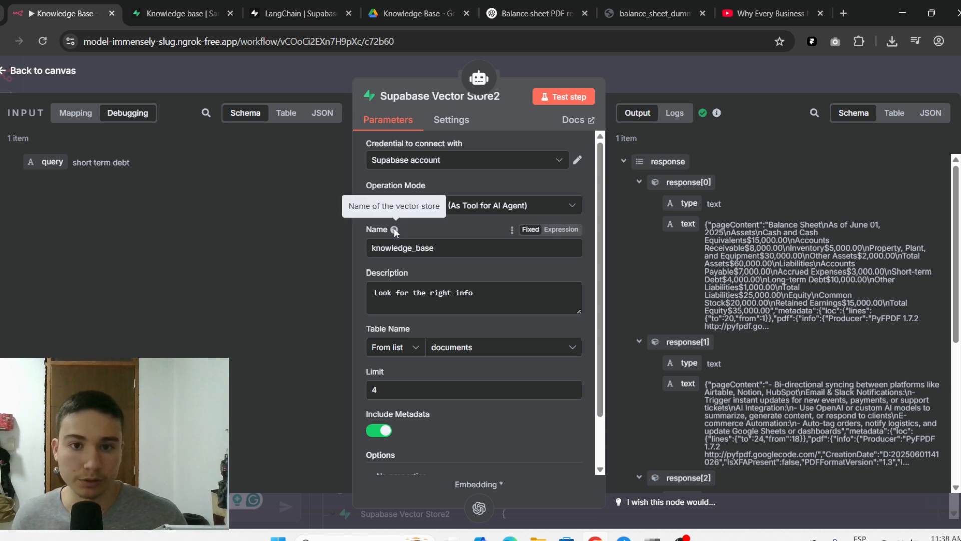
{"action": "scroll", "coordinate": [446, 222], "scroll_direction": "down", "scroll_amount": 1}
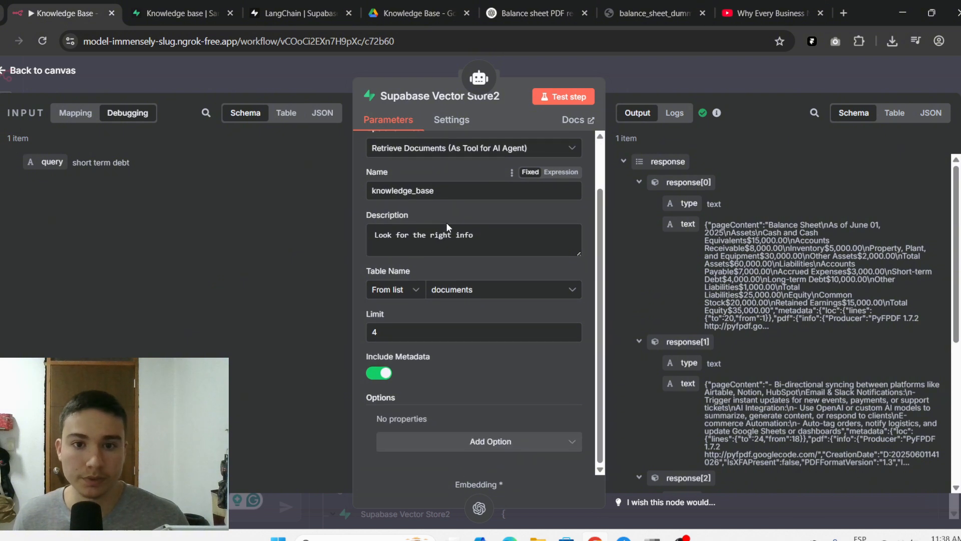
{"action": "left_click", "coordinate": [500, 235]}
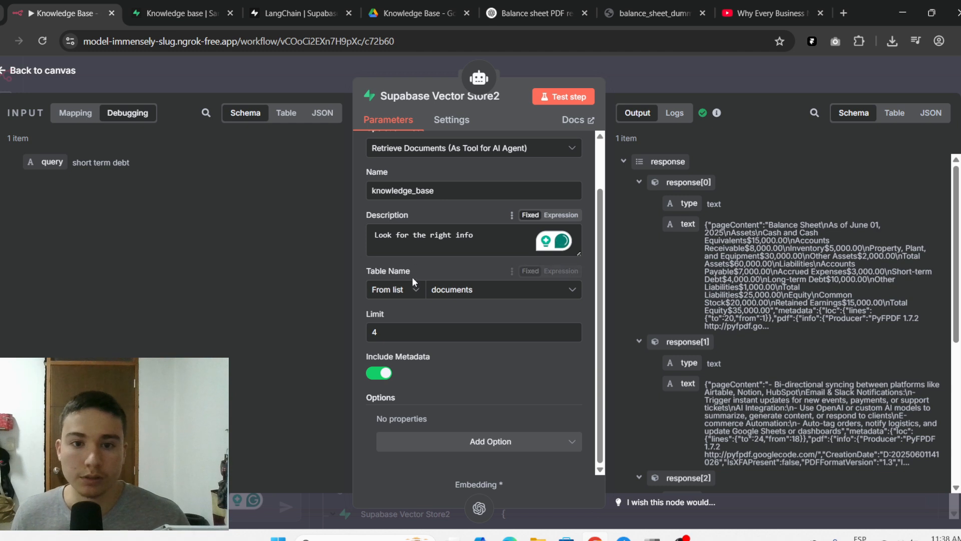
{"action": "left_click", "coordinate": [545, 297]}
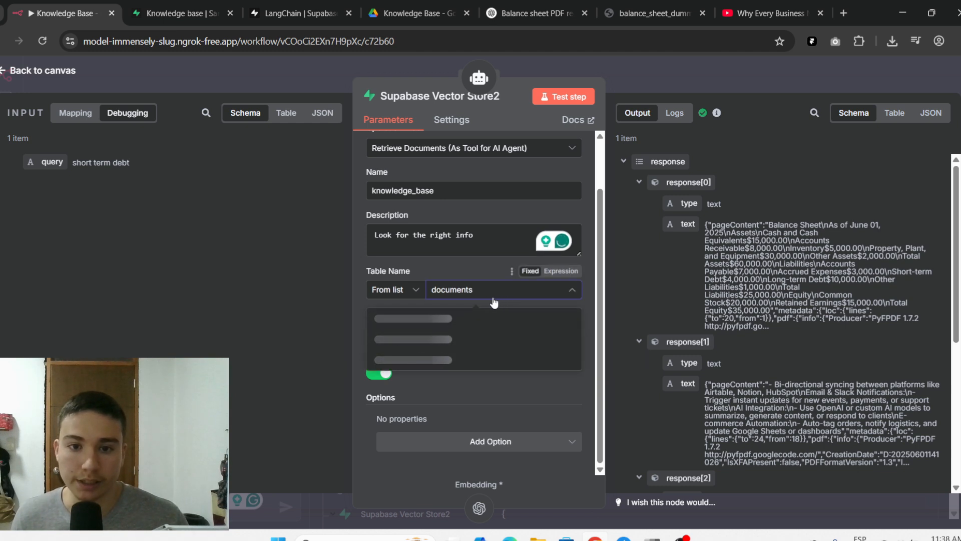
{"action": "left_click", "coordinate": [471, 273]}
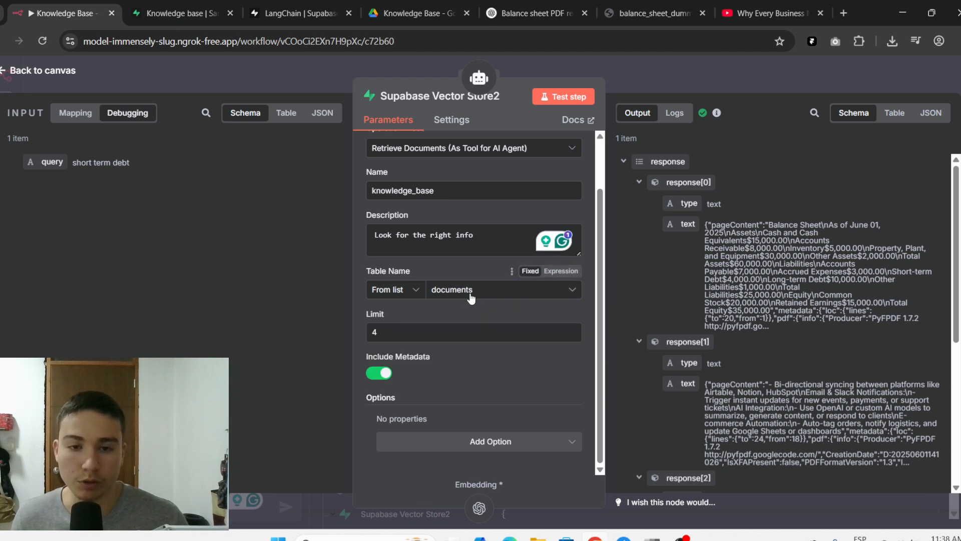
{"action": "left_click", "coordinate": [651, 80]}
Step: Inspect the Embeddings OpenAI2 node's available embedding models without changing the selection, and return to the AI RAG Agent section
{"action": "double_click", "coordinate": [519, 289]}
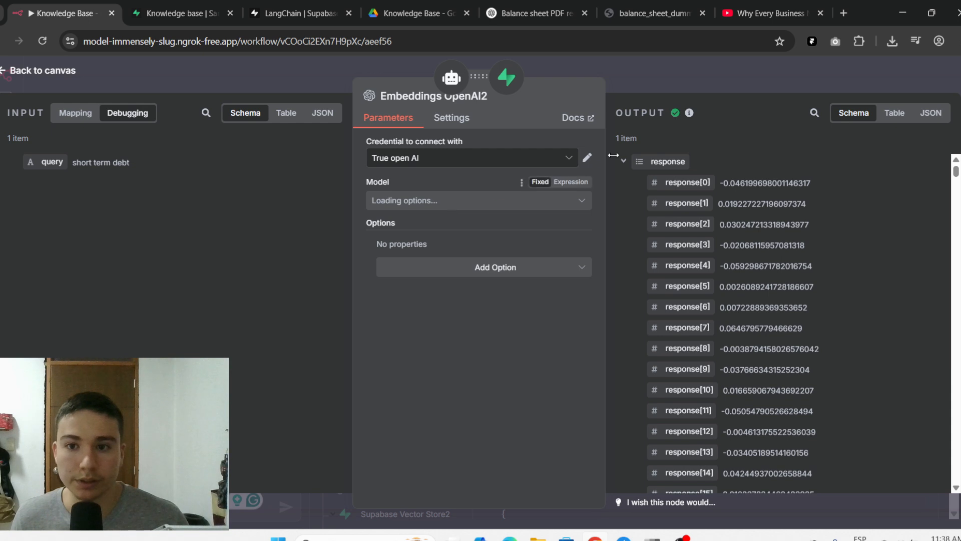
{"action": "left_click", "coordinate": [481, 202]}
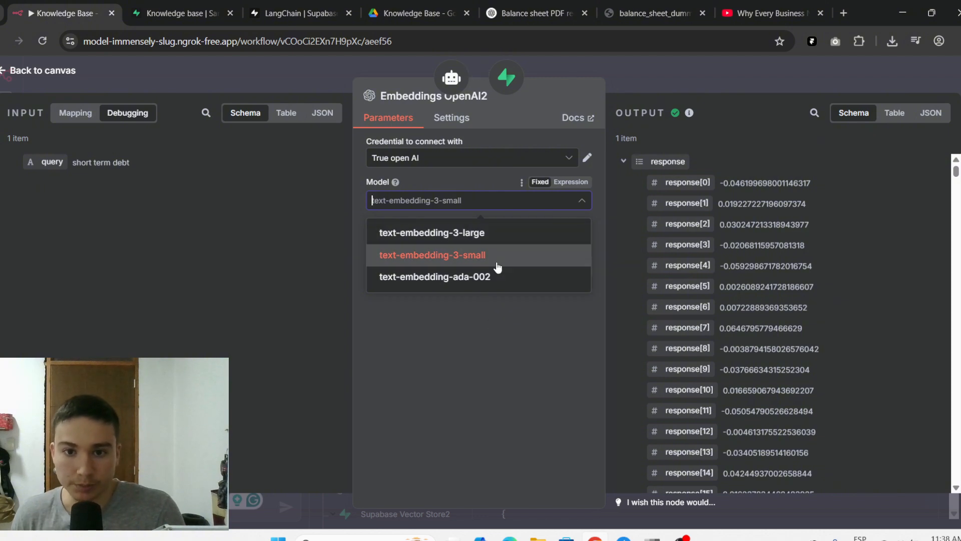
{"action": "left_click", "coordinate": [468, 300]}
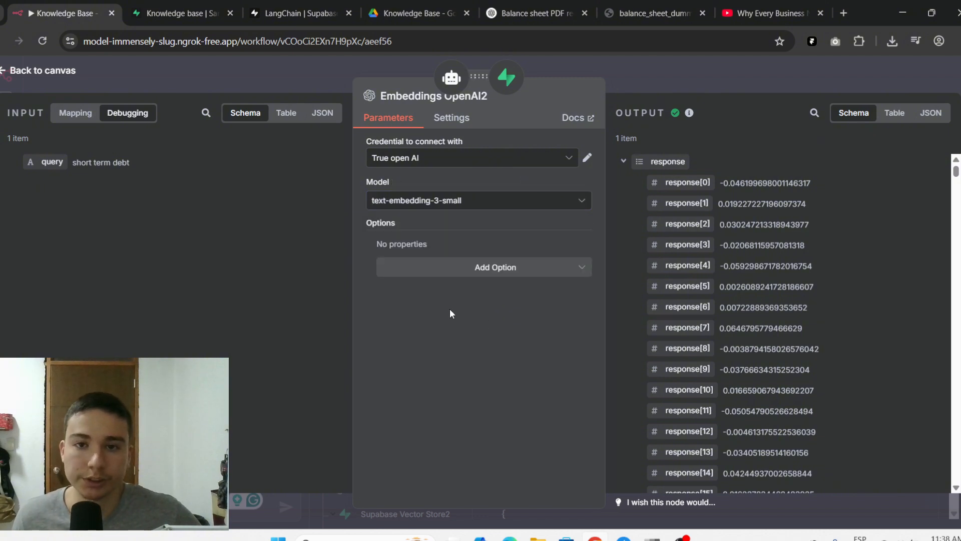
{"action": "left_click", "coordinate": [687, 80]}
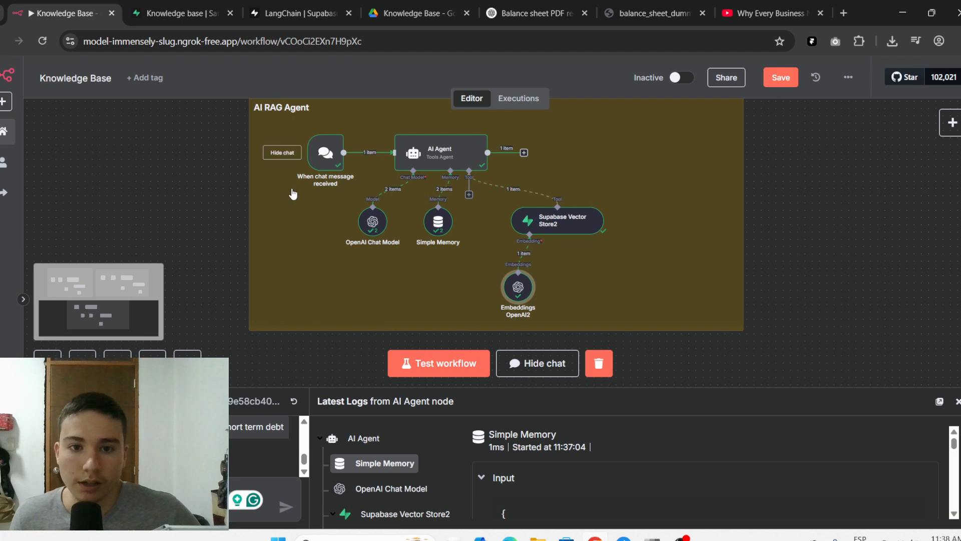
{"action": "scroll", "coordinate": [304, 194], "scroll_direction": "up", "scroll_amount": 1}
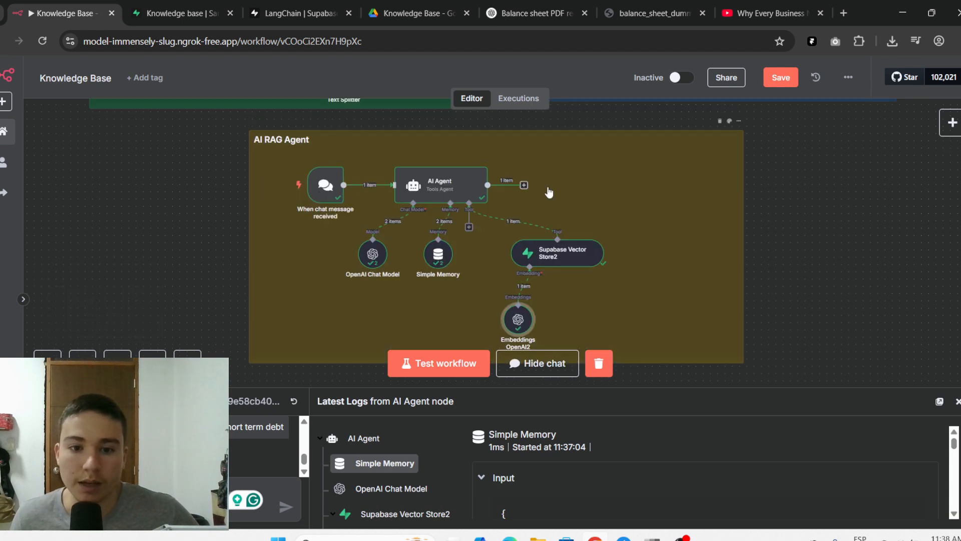